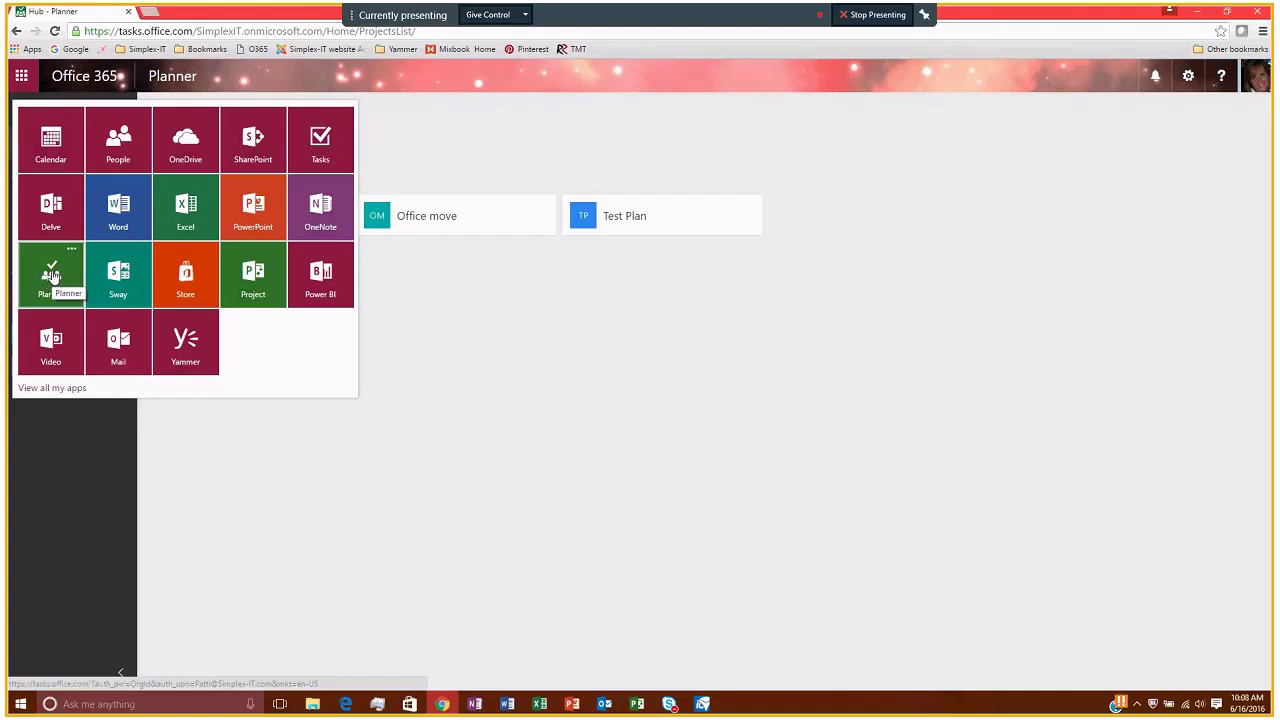
# Step: Open the Open House & Ribbon Cutting plan and look over the tasks on its board
pyautogui.click(589, 383)
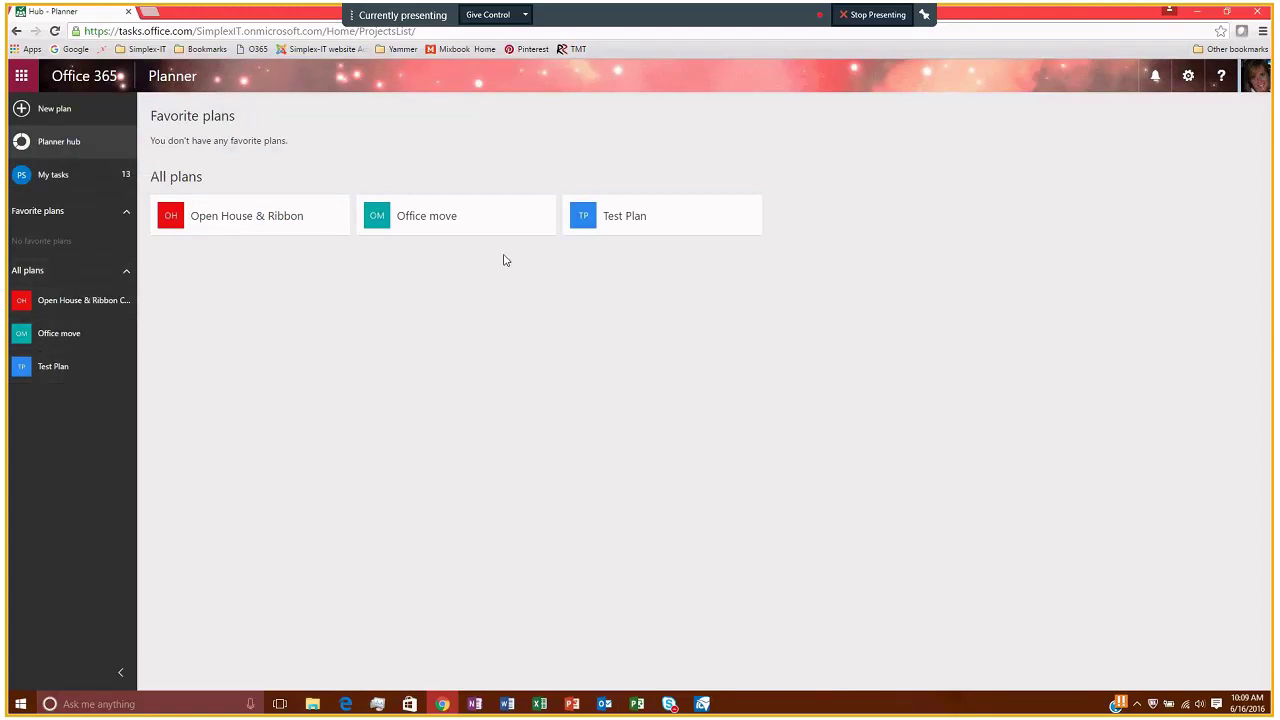
pyautogui.click(227, 222)
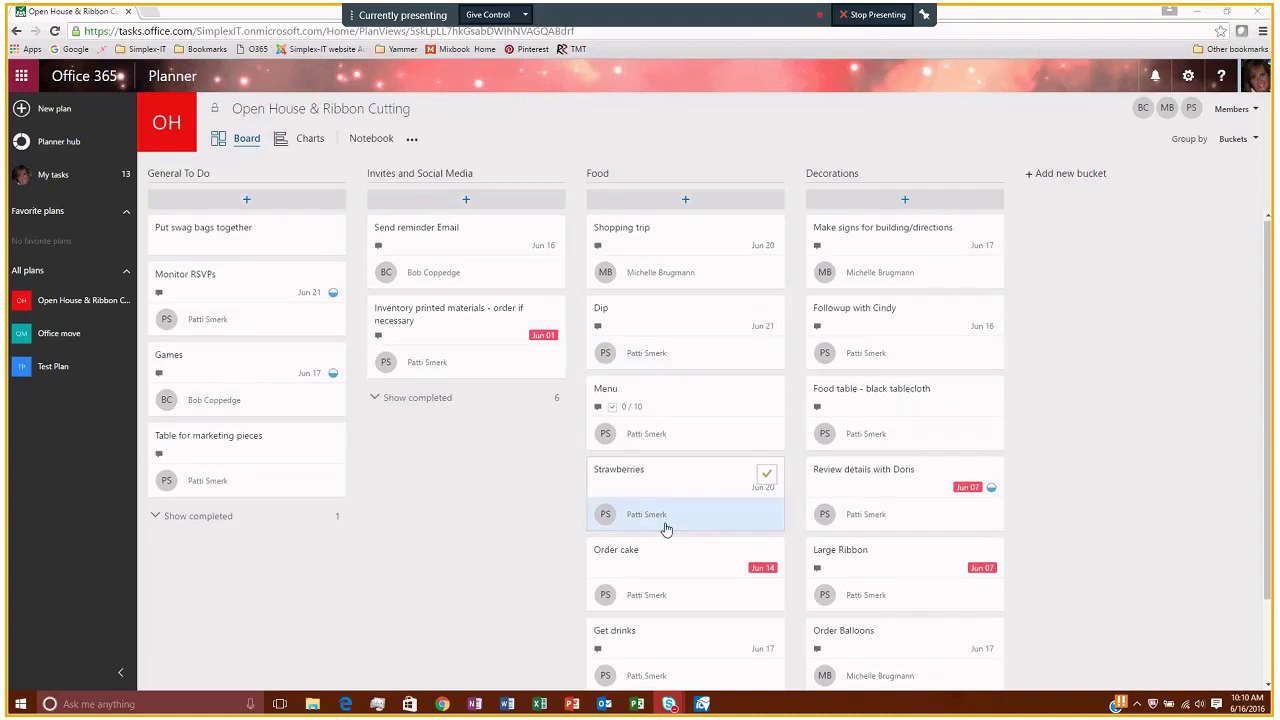
pyautogui.scroll(-1, 666, 529)
pyautogui.scroll(1, 666, 529)
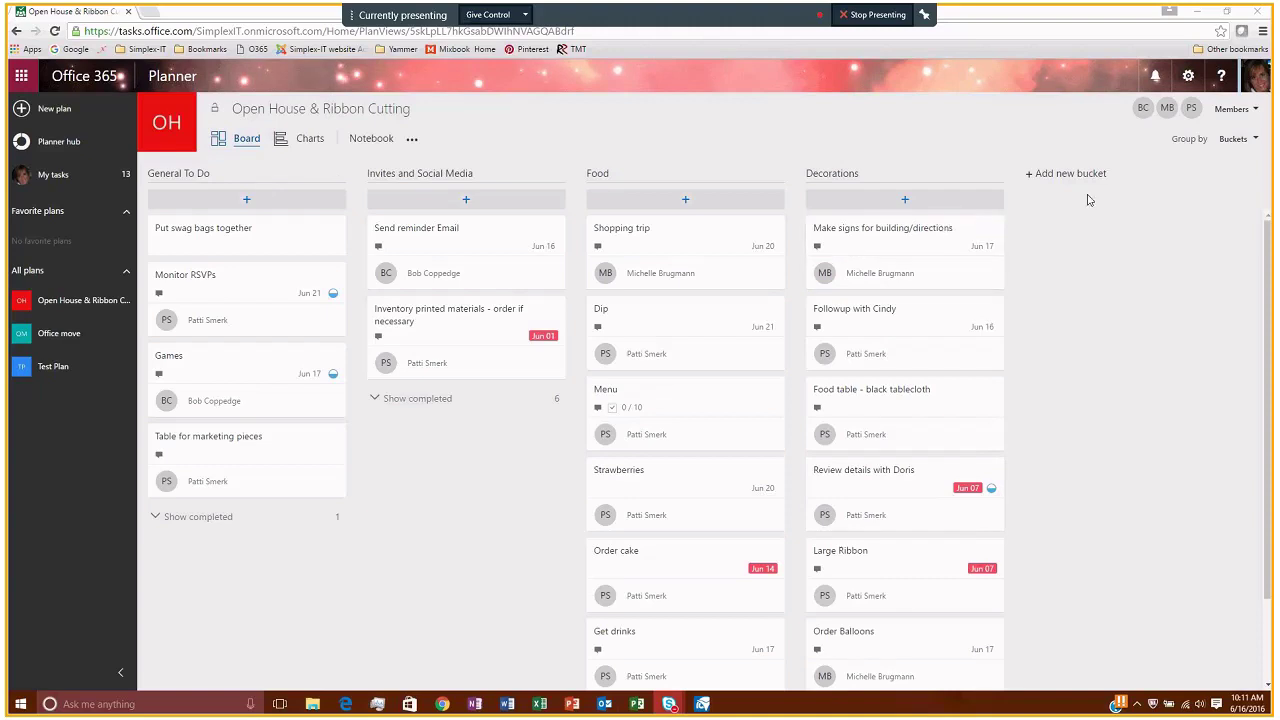
pyautogui.click(1039, 177)
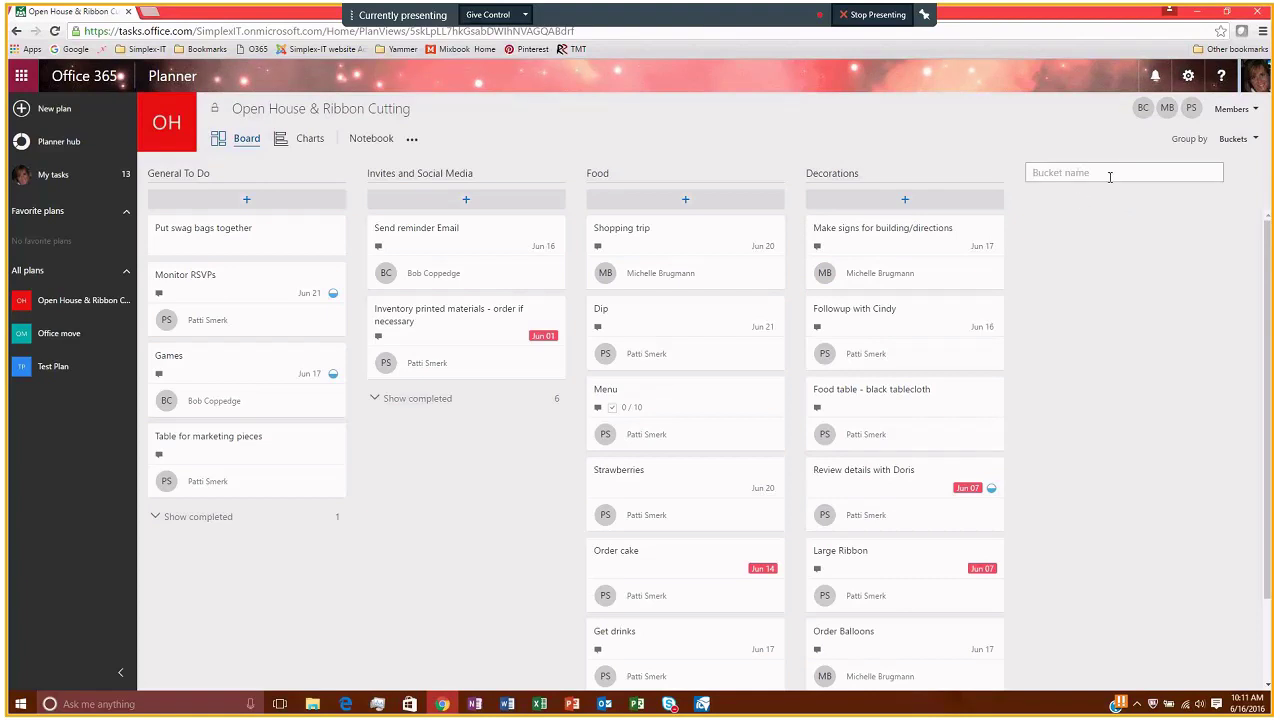
pyautogui.click(1067, 150)
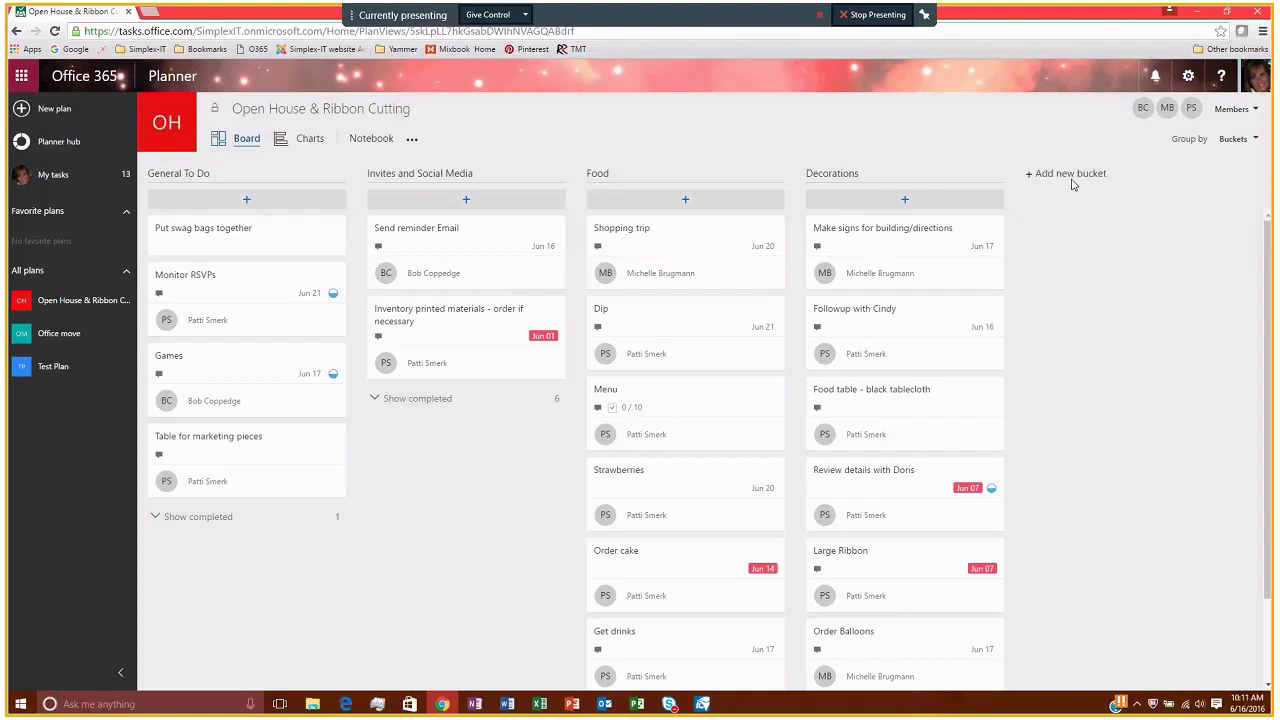
pyautogui.click(1072, 180)
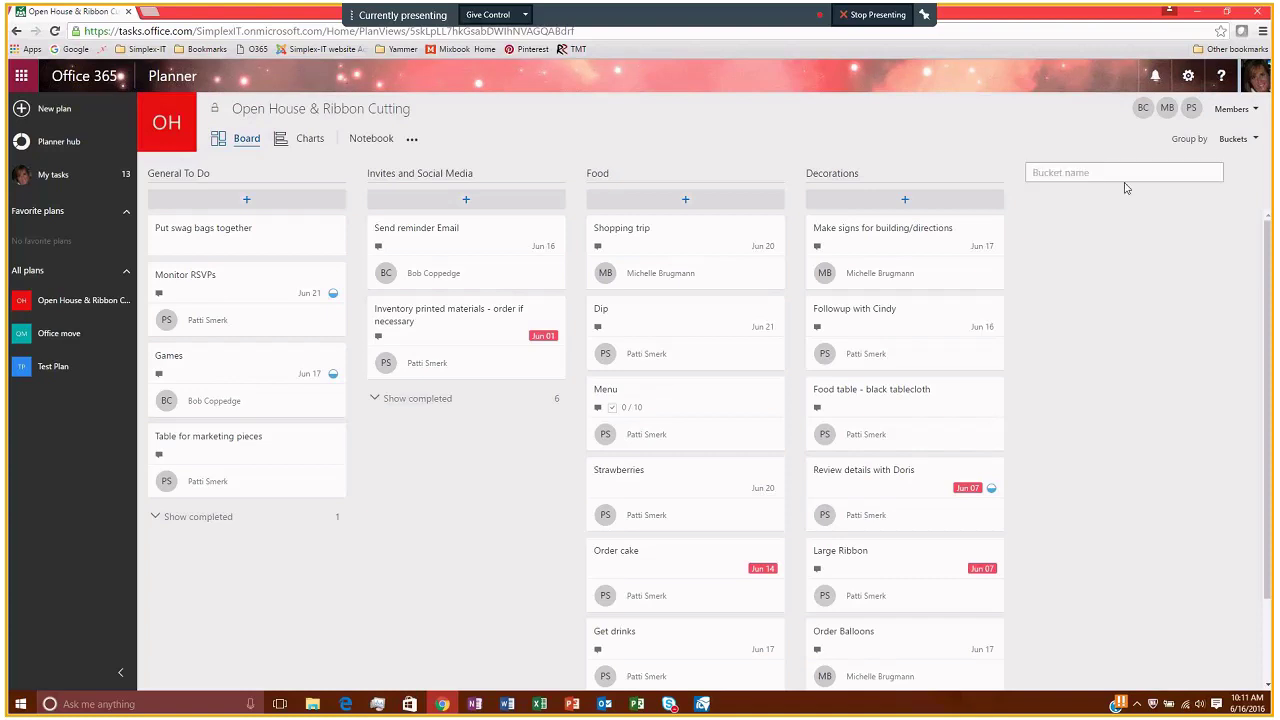
pyautogui.click(1083, 143)
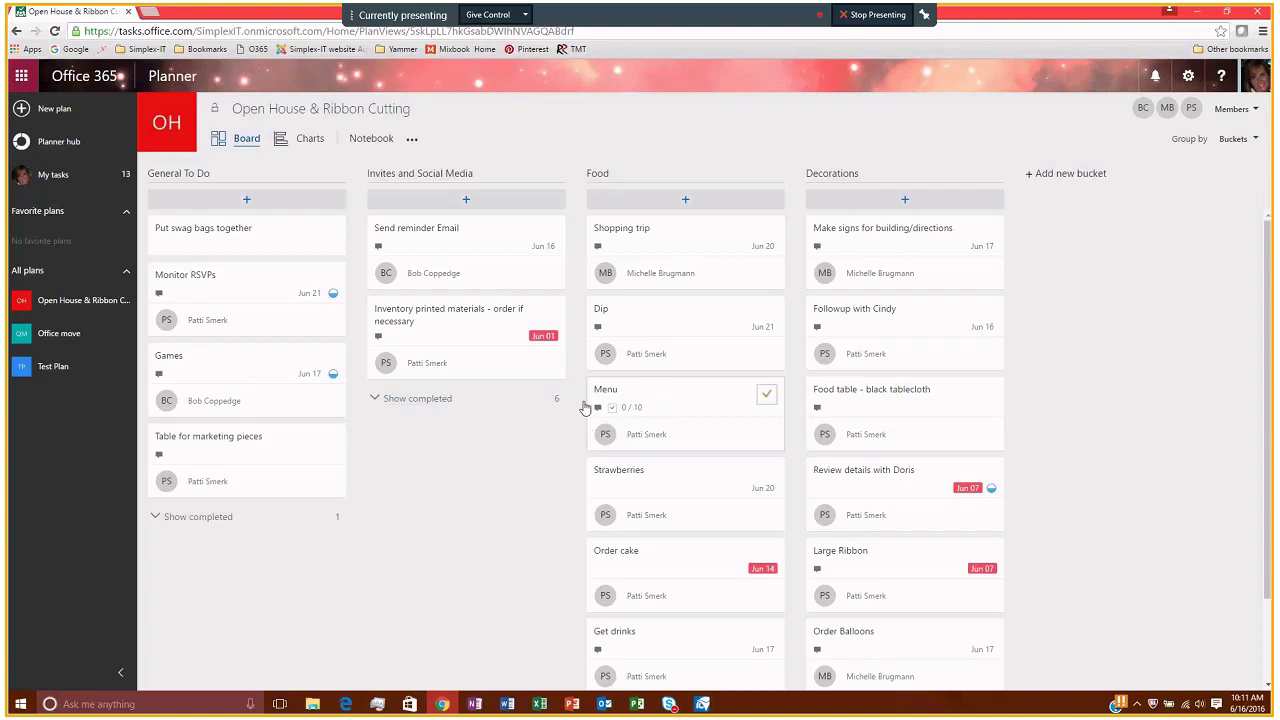
# Step: Add the checklist items Brochure, Rocket Pens and Candy to the "Put swag bags together" task
pyautogui.click(218, 230)
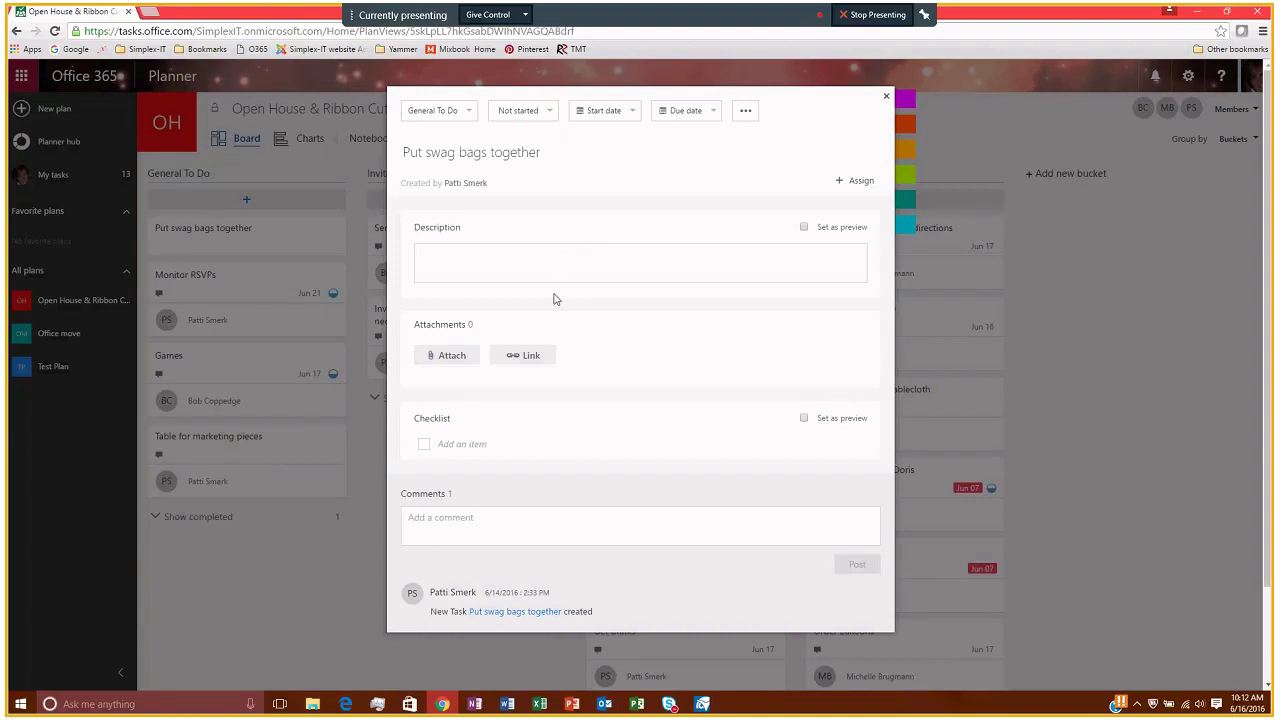
pyautogui.click(519, 358)
pyautogui.click(458, 445)
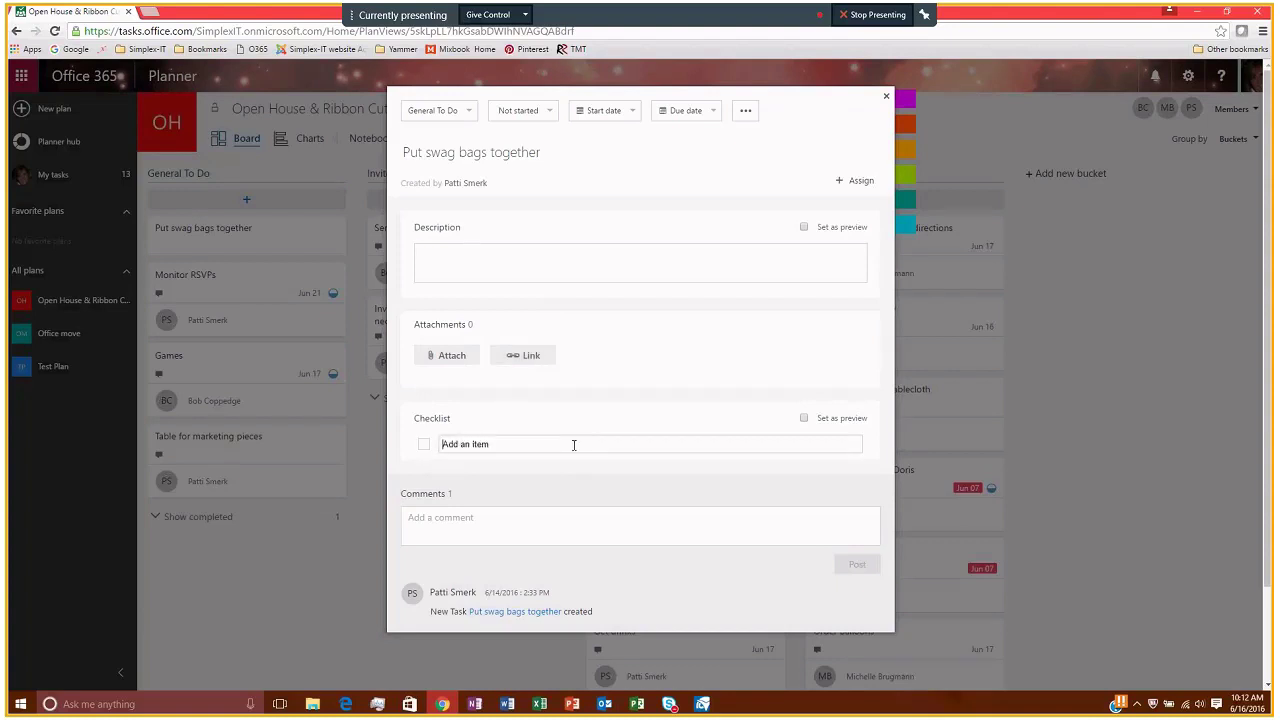
pyautogui.write('Brochure')
pyautogui.press('Return')
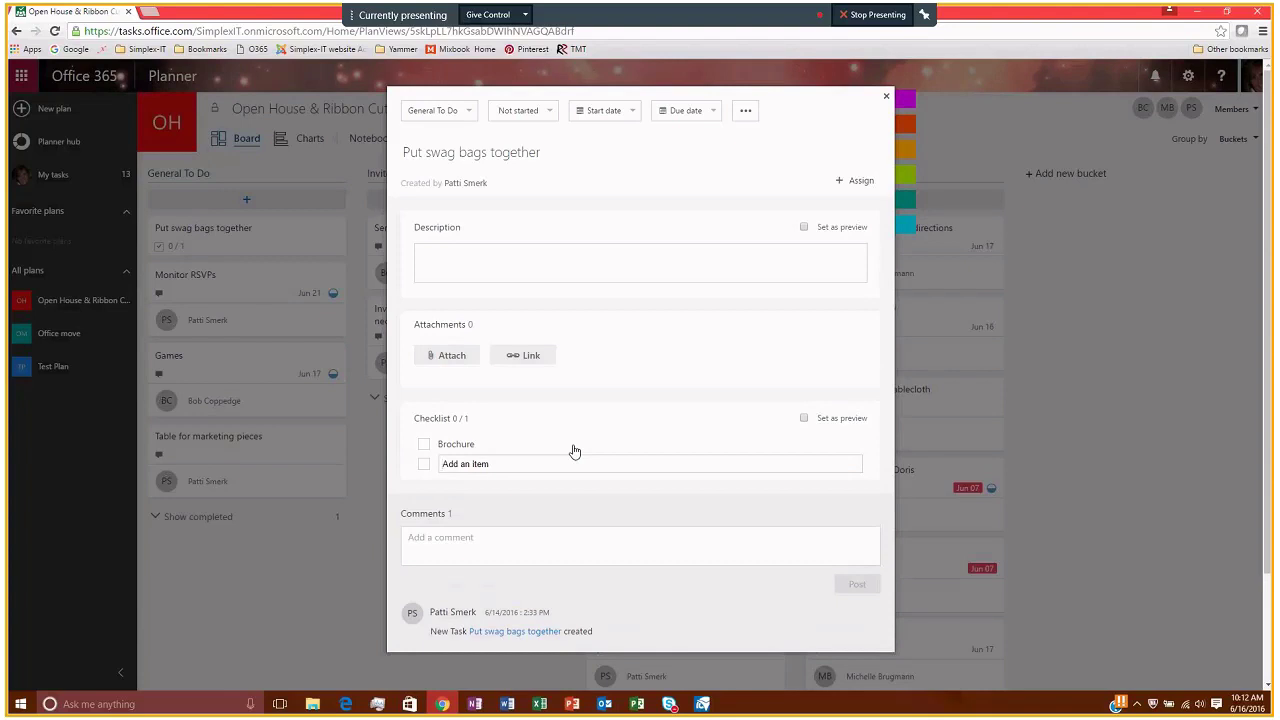
pyautogui.write('Rocket Pens')
pyautogui.press('Return')
pyautogui.write('Candy')
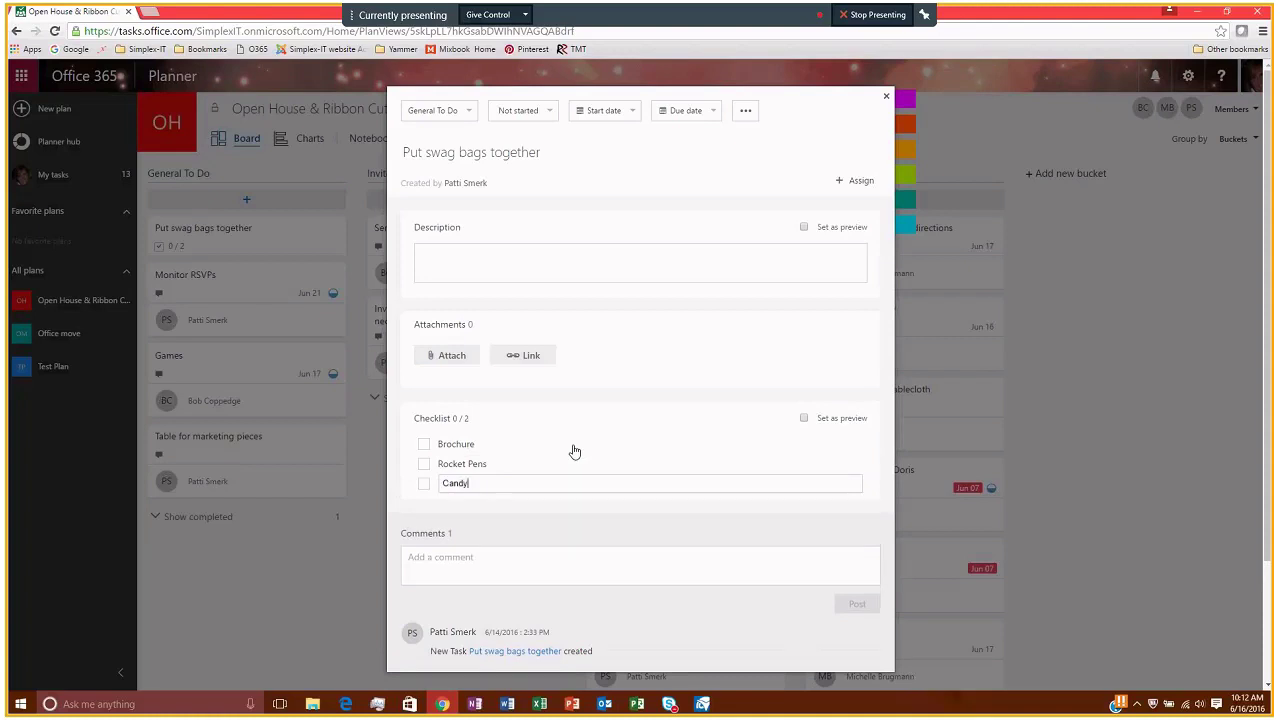
pyautogui.press('Return')
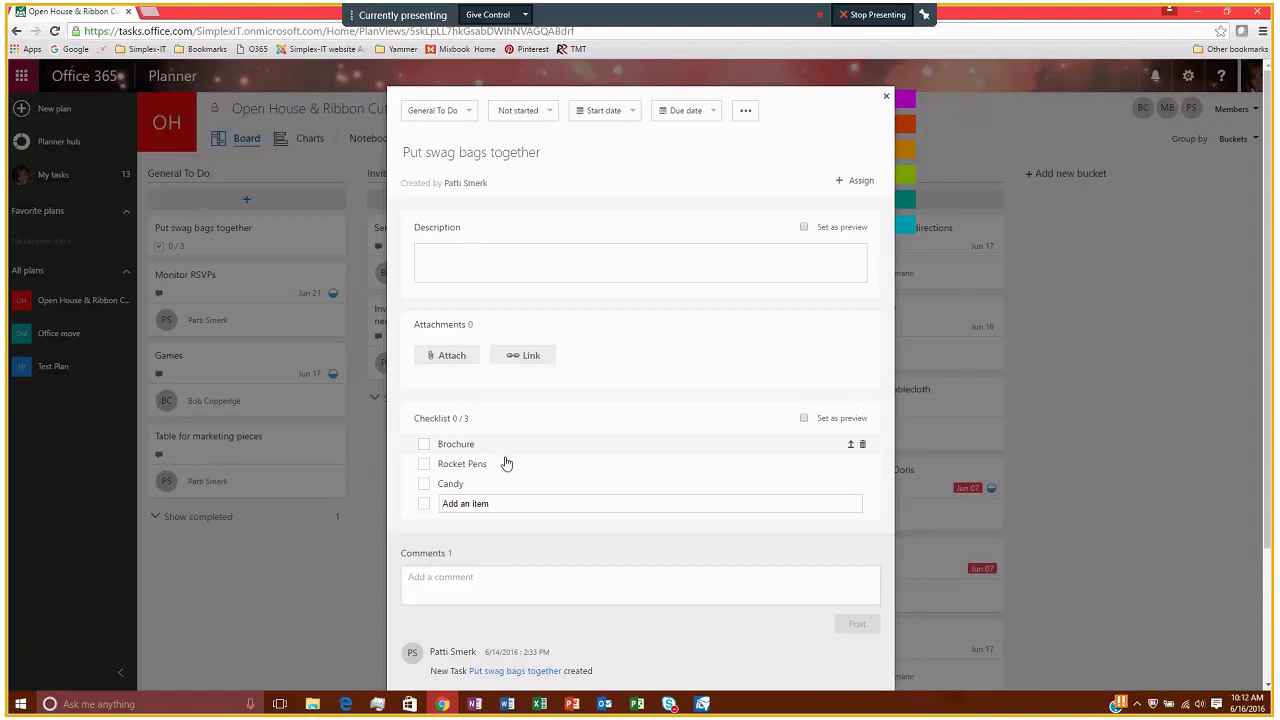
pyautogui.click(484, 582)
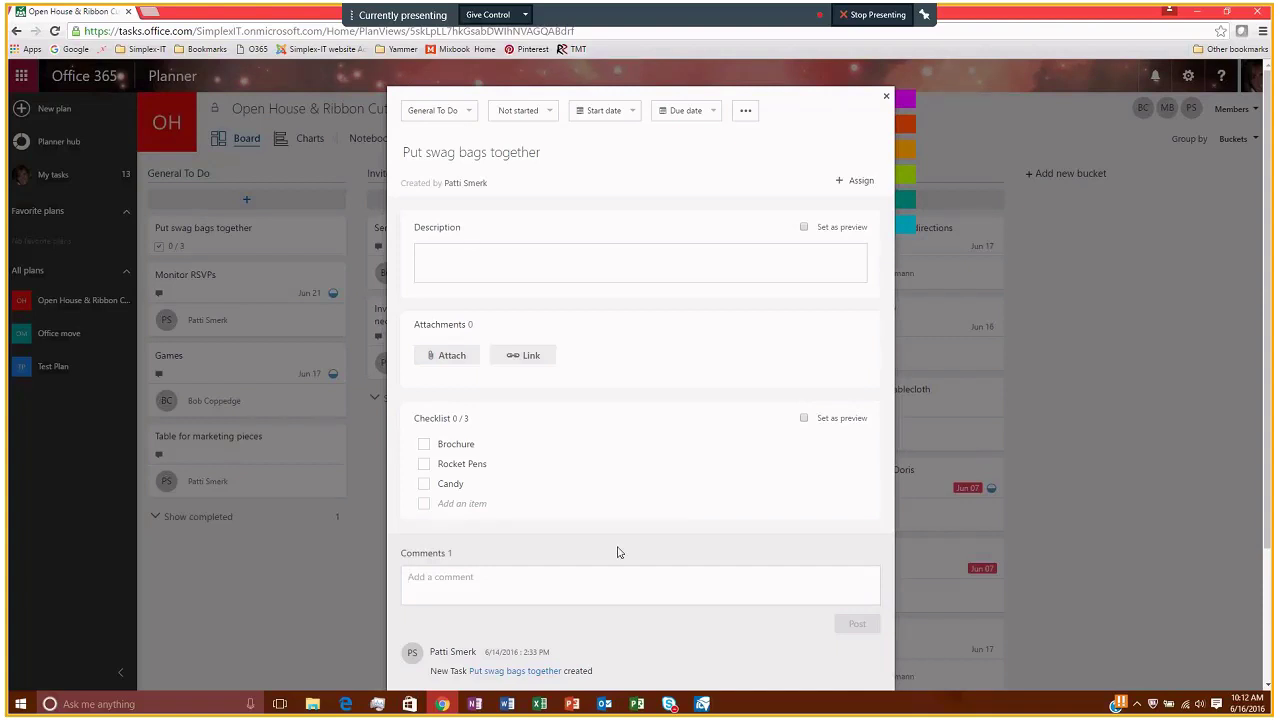
pyautogui.scroll(-3, 620, 552)
pyautogui.scroll(3, 618, 560)
pyautogui.click(465, 116)
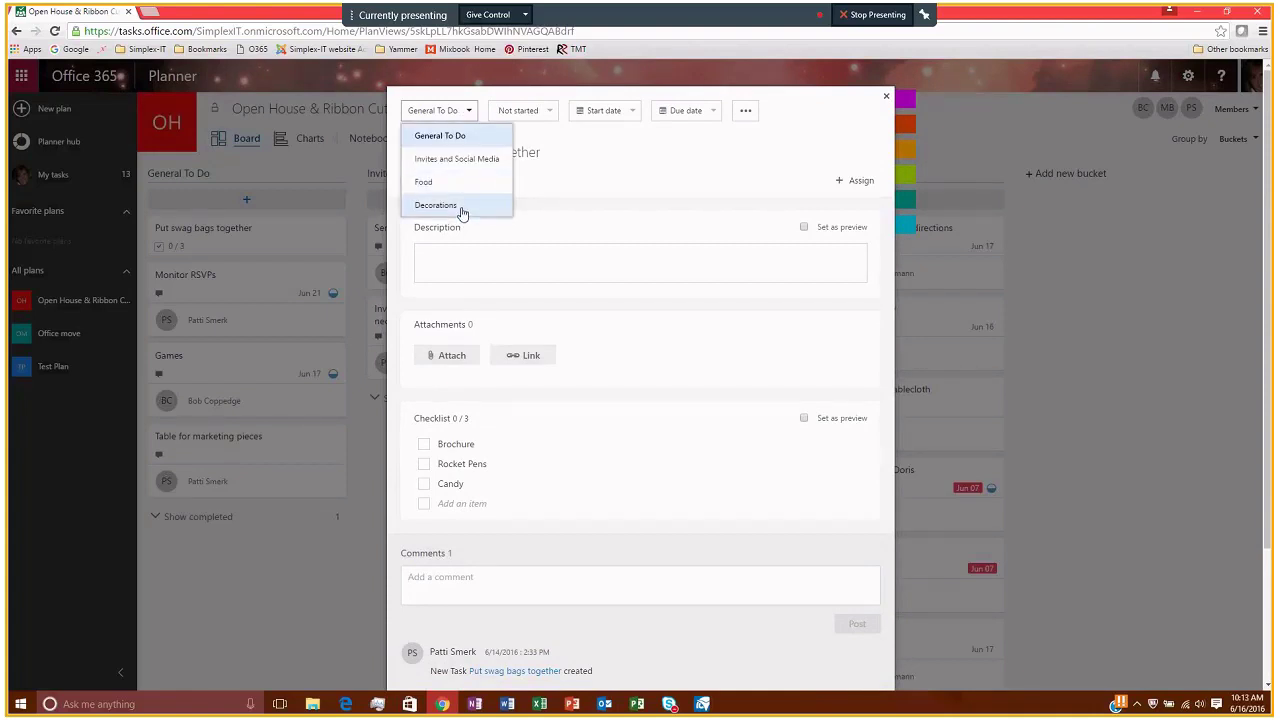
pyautogui.click(464, 141)
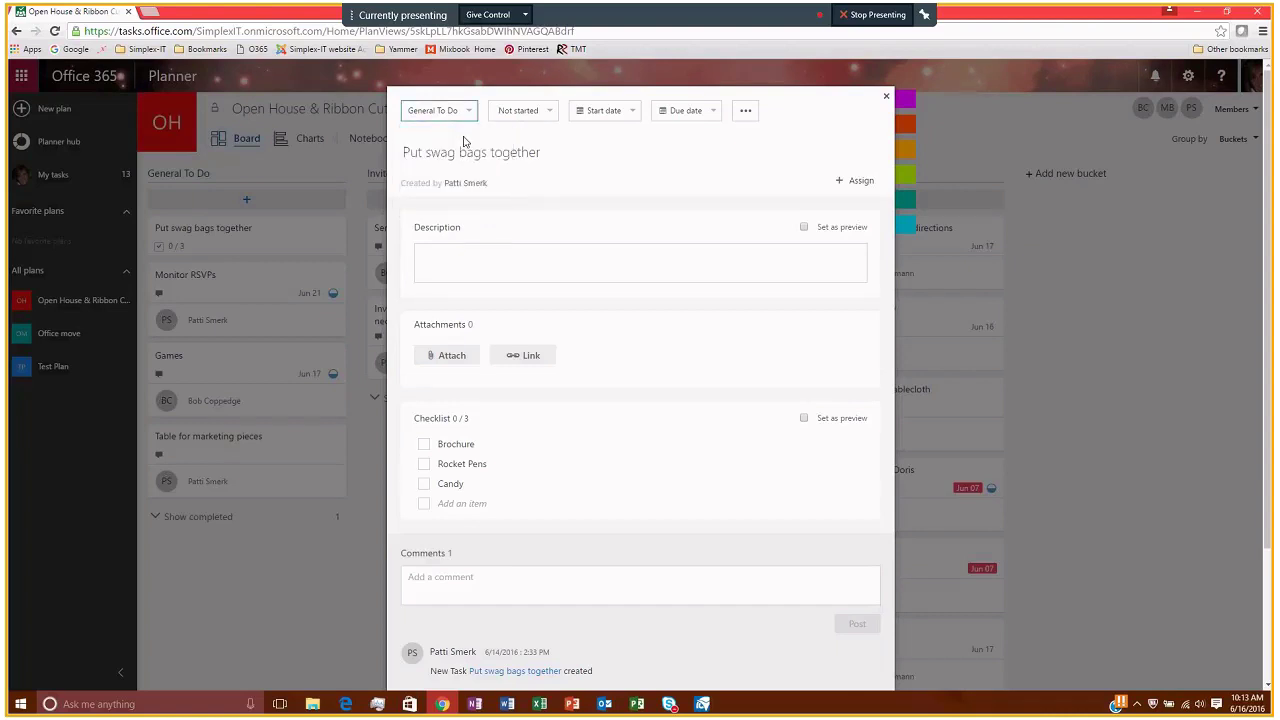
pyautogui.click(520, 110)
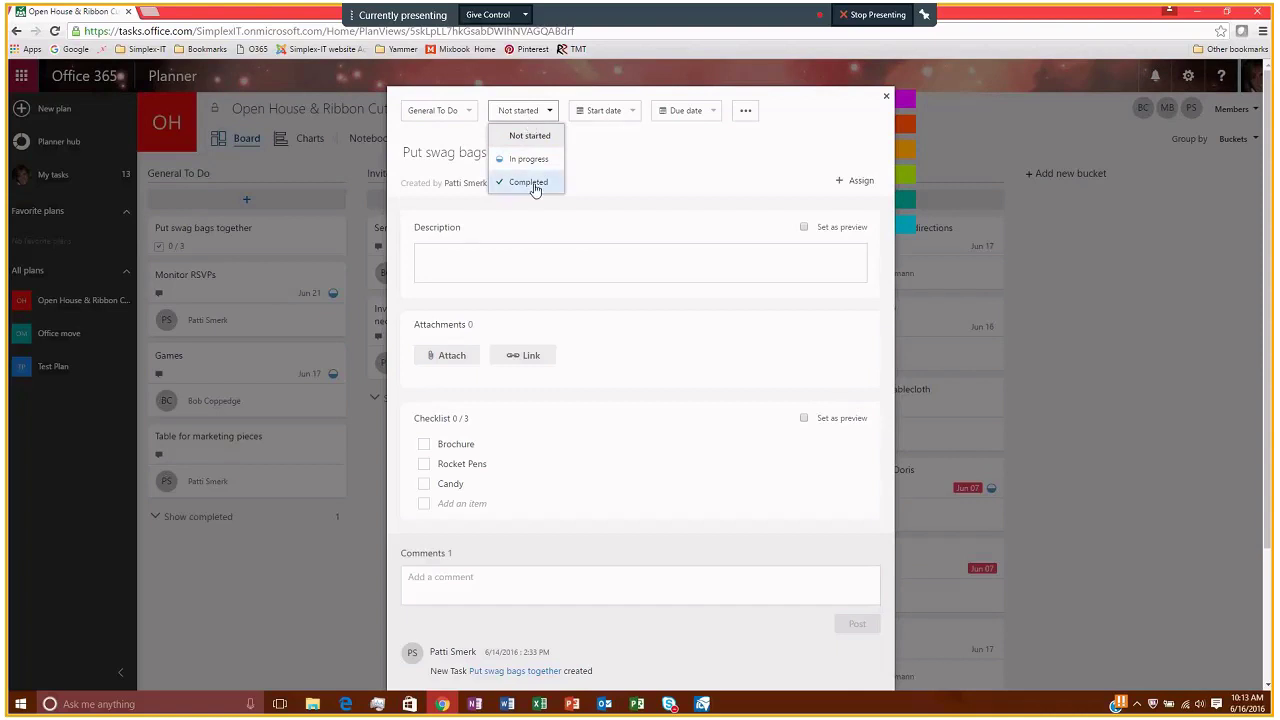
pyautogui.click(606, 175)
# Step: Set the swag bags task's start date to June 17 and its due date to June 20, 2016
pyautogui.click(631, 114)
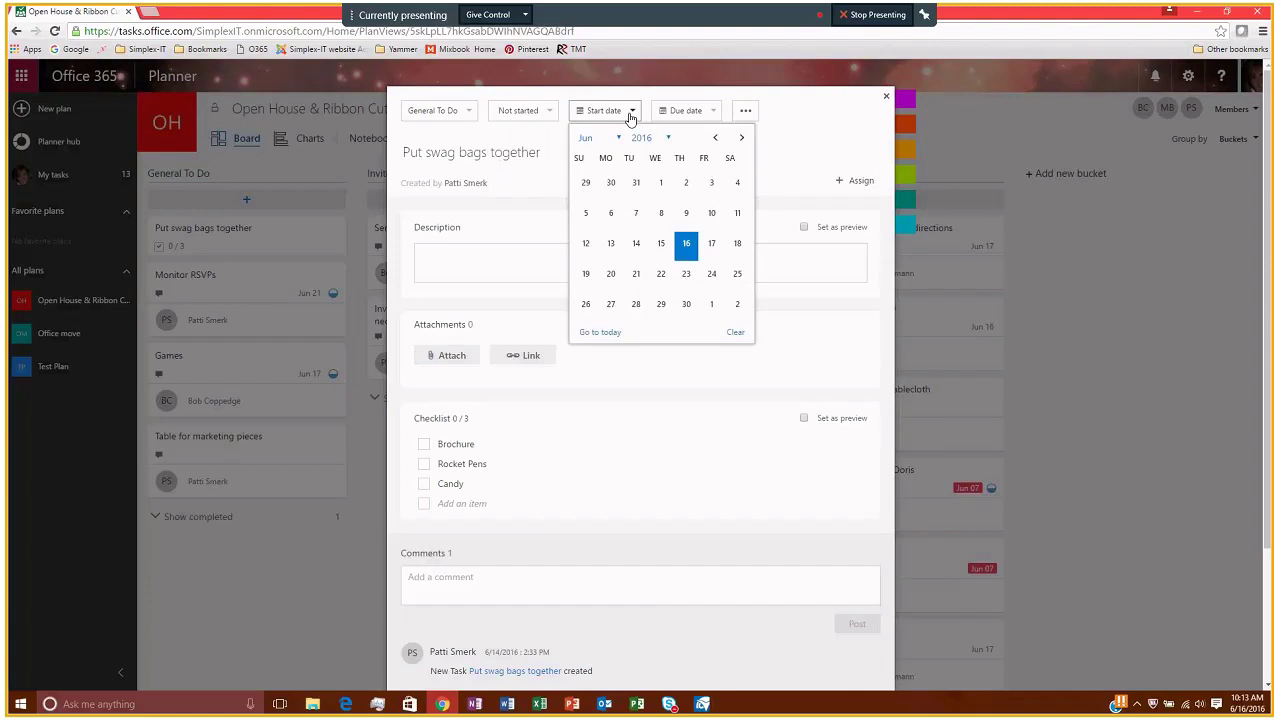
pyautogui.click(712, 245)
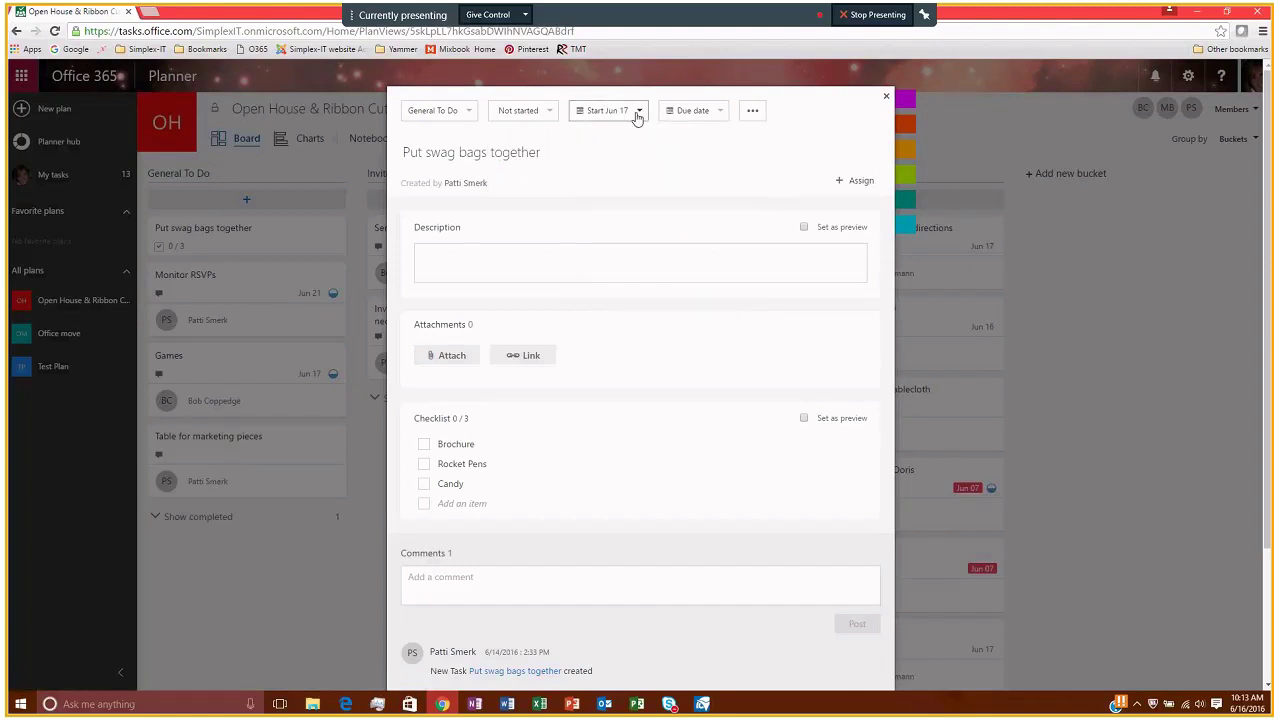
pyautogui.click(698, 112)
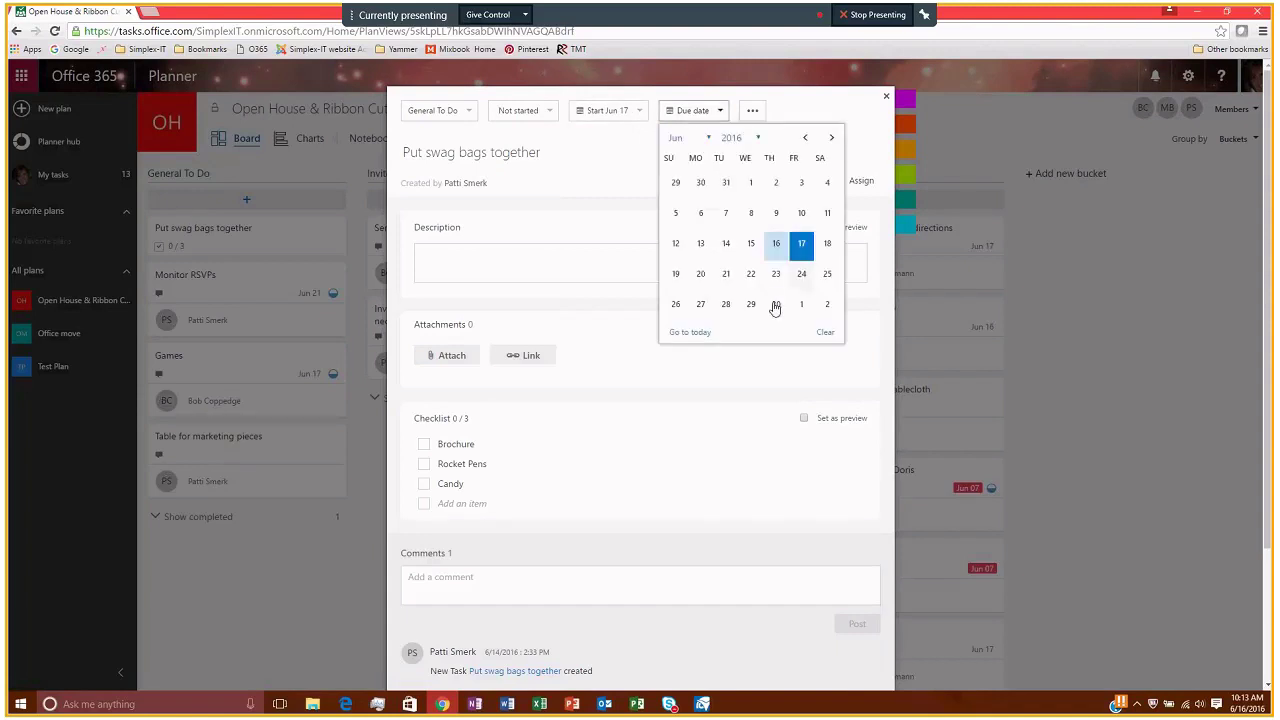
pyautogui.click(699, 275)
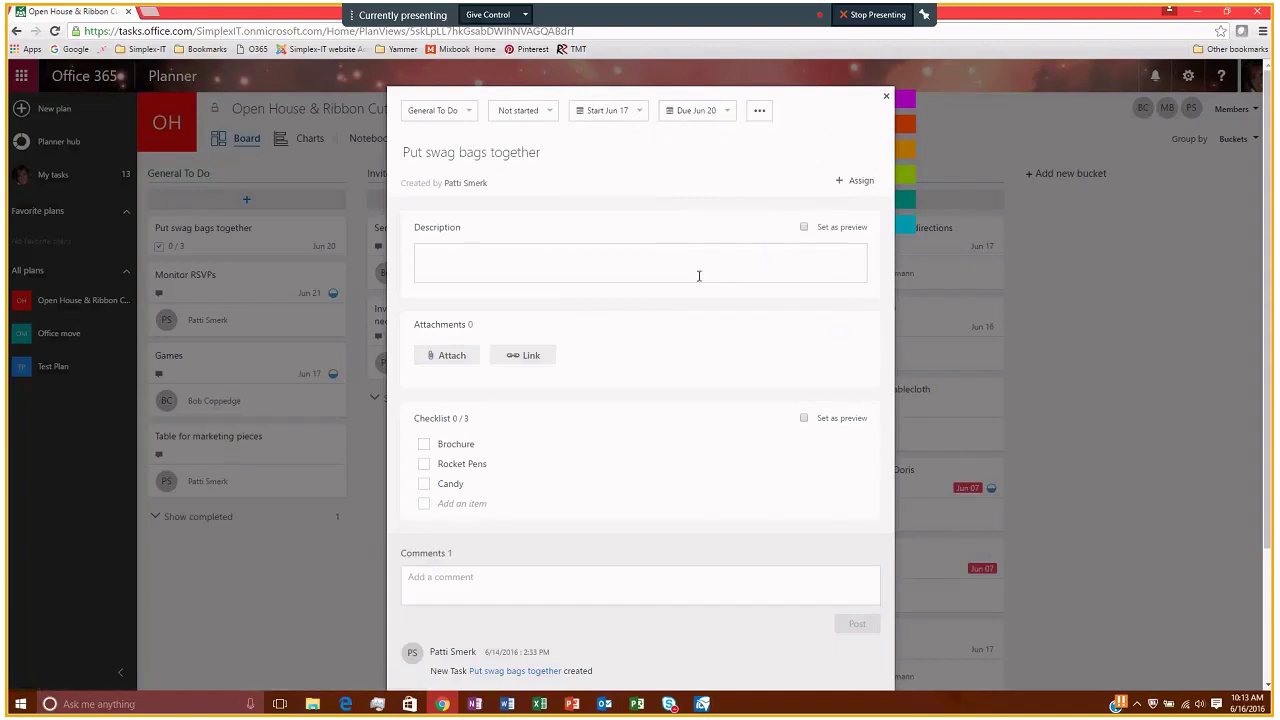
pyautogui.click(759, 112)
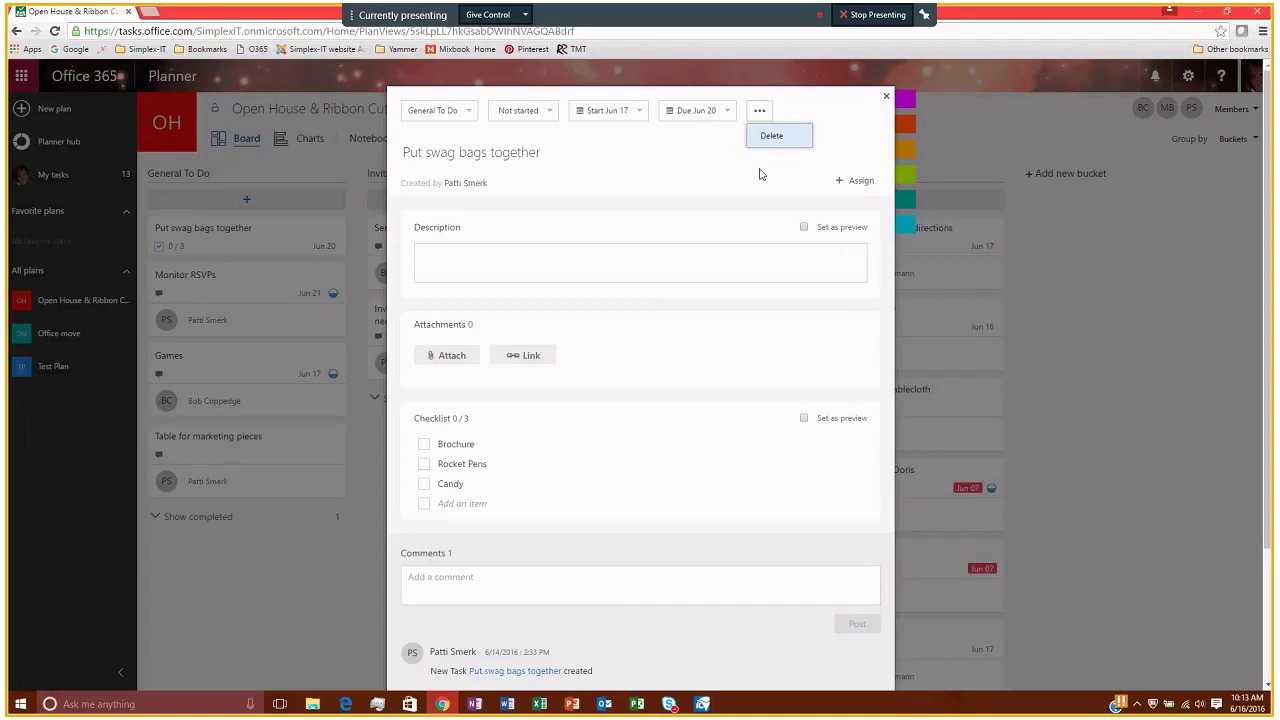
pyautogui.click(850, 147)
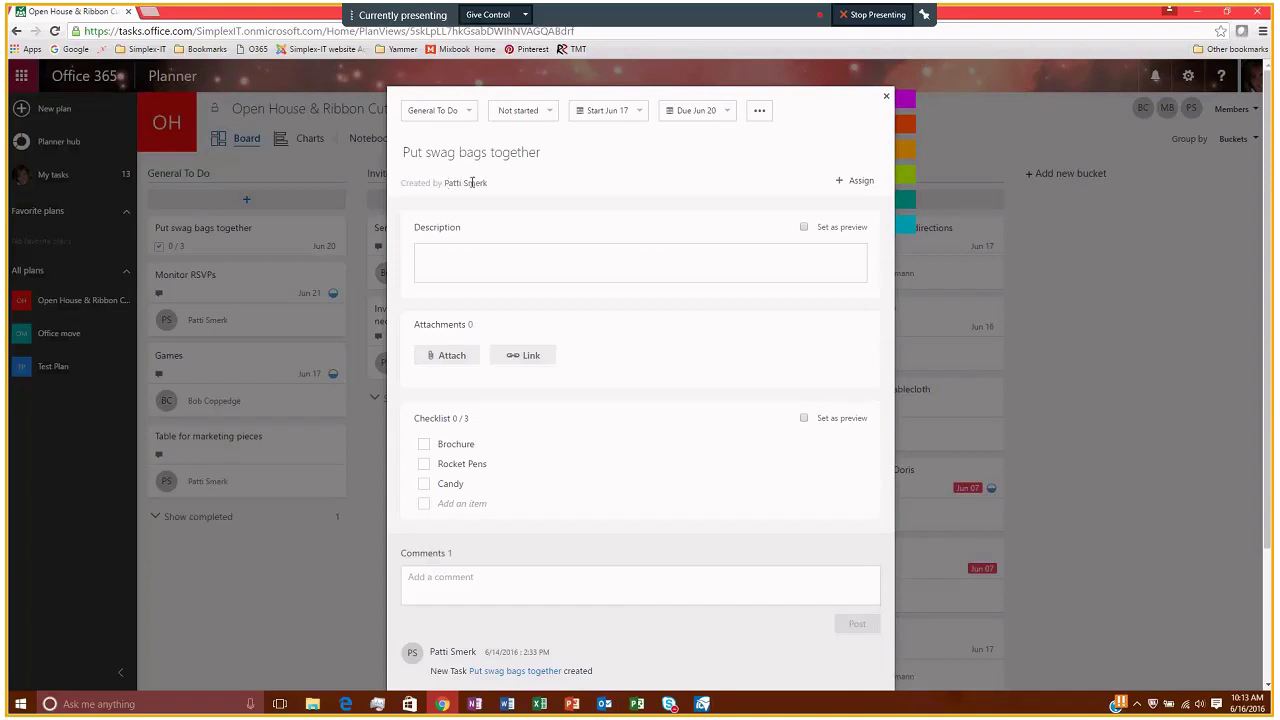
# Step: Assign the swag bags task to a colleague who is not yet a plan member, found by searching for their name
pyautogui.click(850, 182)
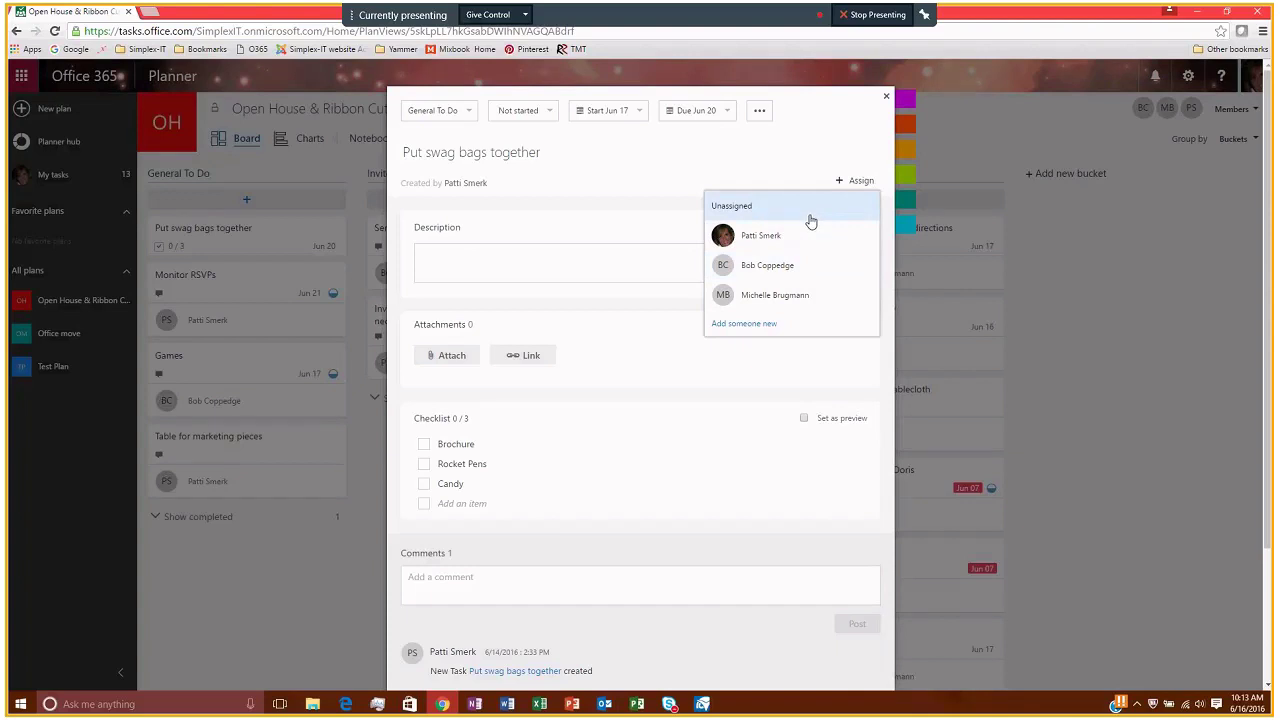
pyautogui.click(758, 326)
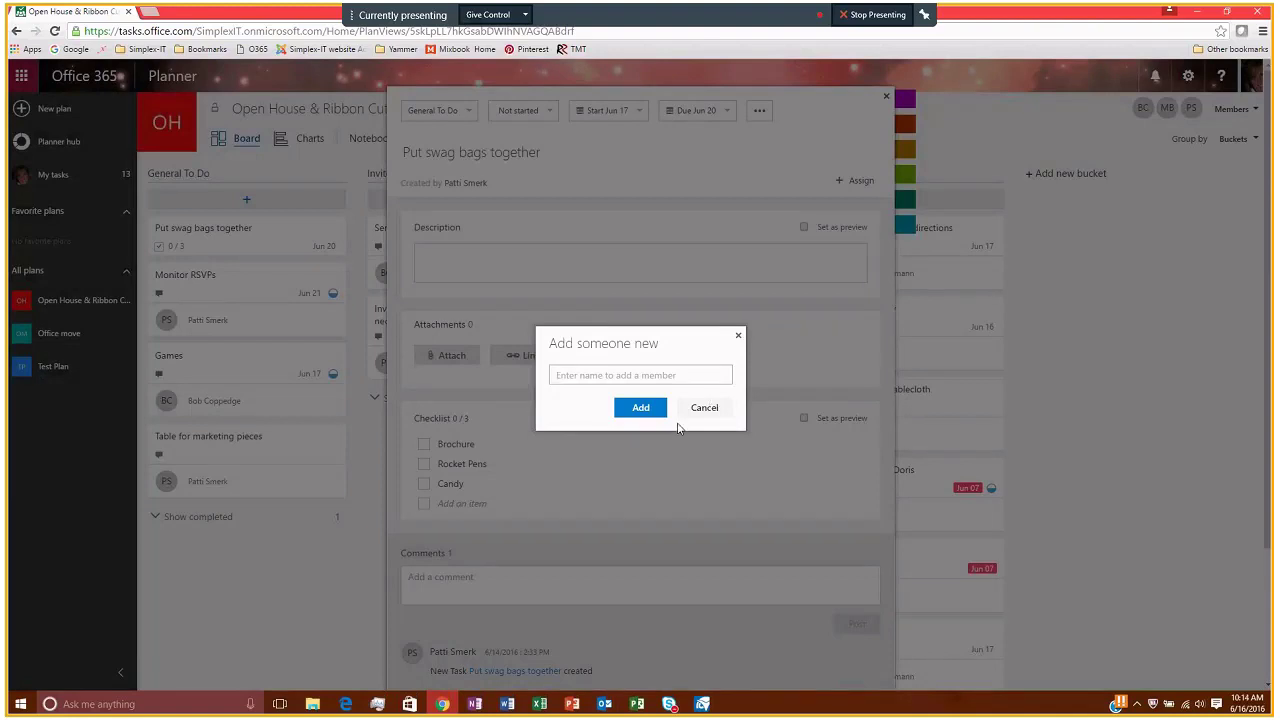
pyautogui.write('kev')
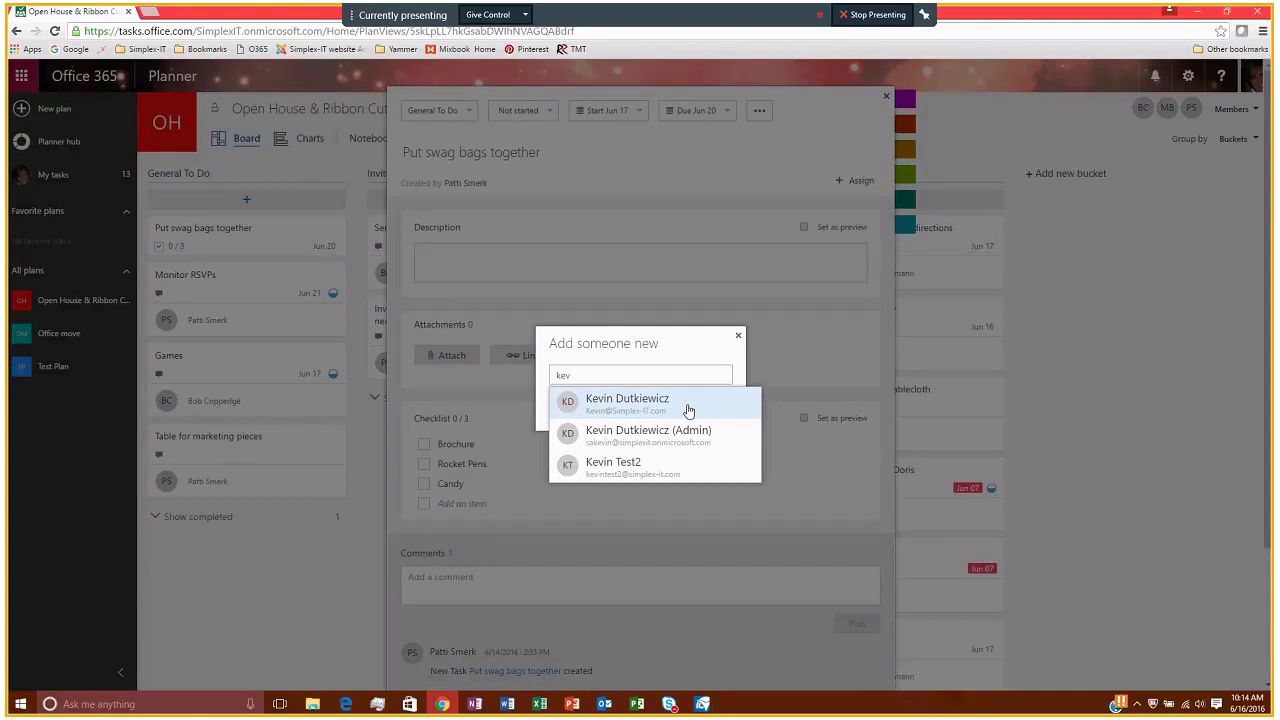
pyautogui.click(660, 410)
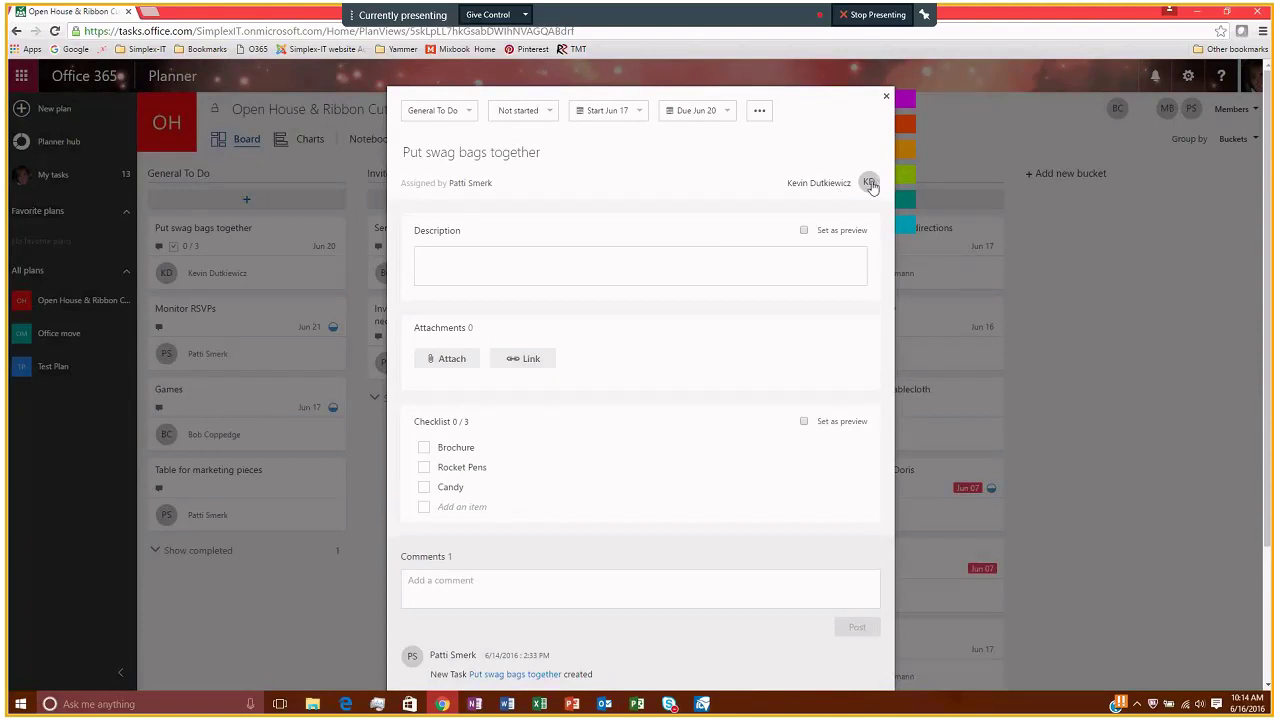
pyautogui.click(869, 183)
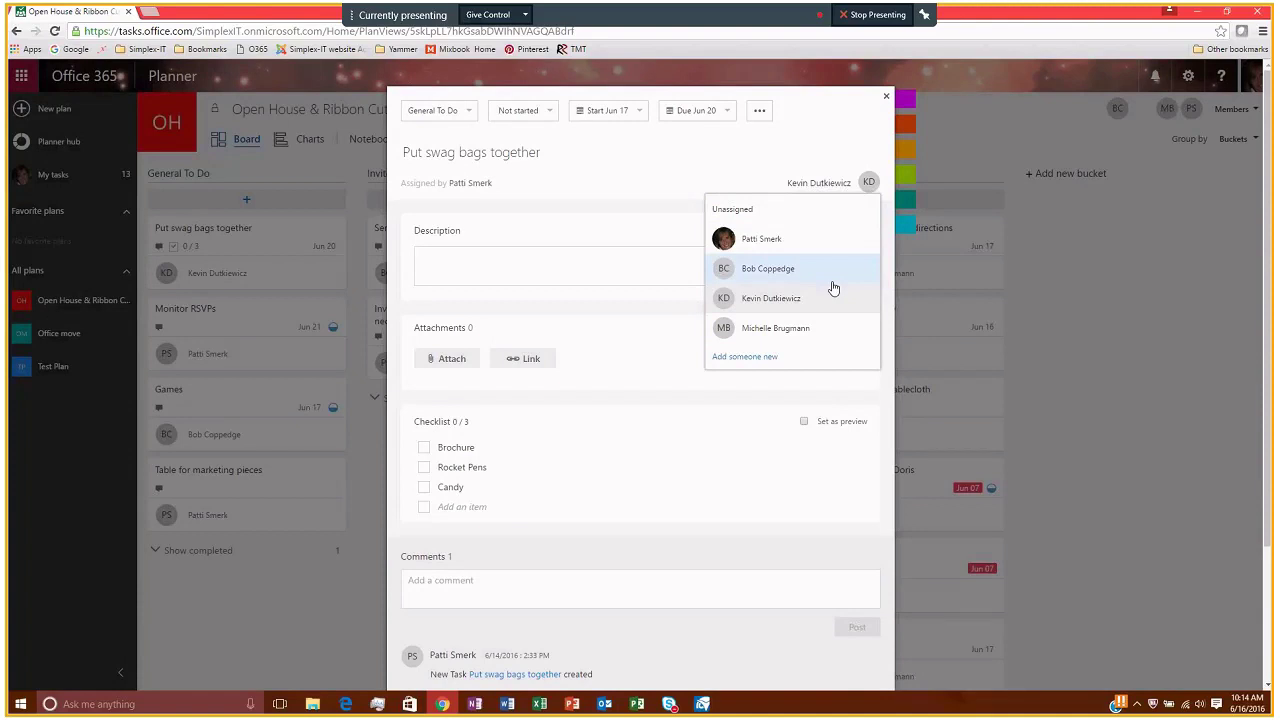
pyautogui.click(879, 130)
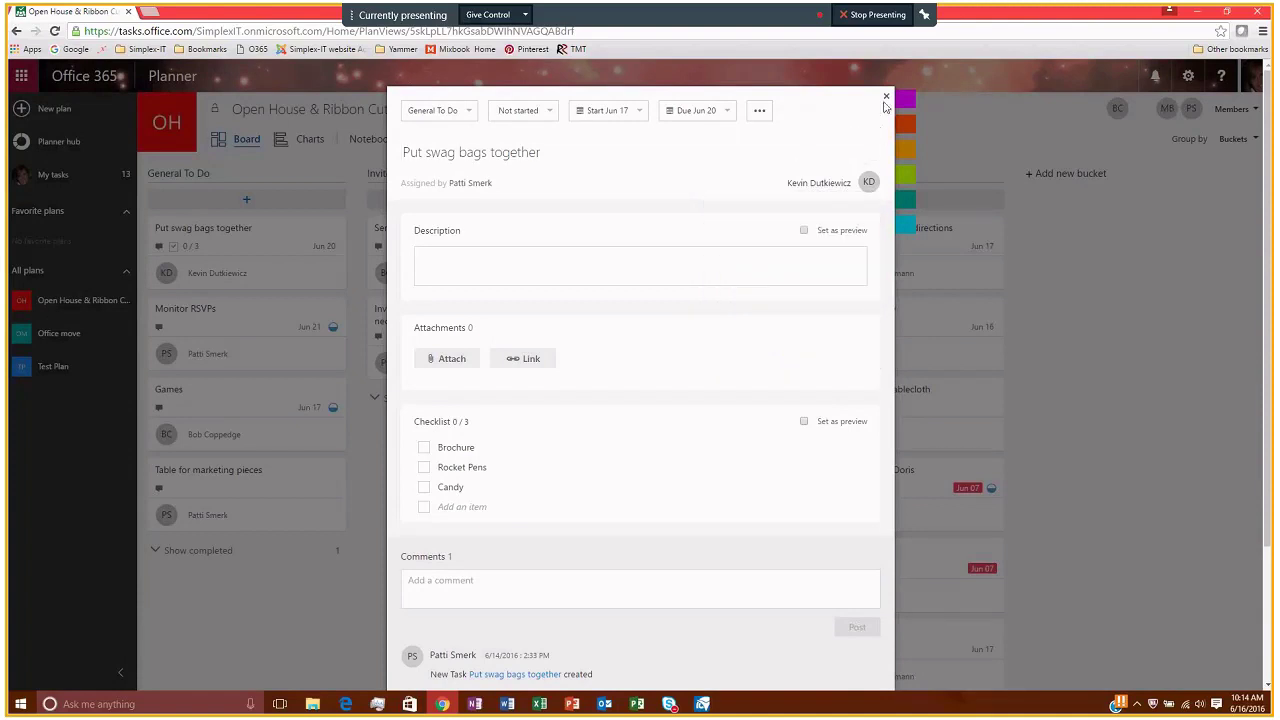
# Step: Close the task, move "Put swag bags together" to the start of the Decorations bucket, and place Games above Monitor RSVPs in General To Do
pyautogui.moveTo(902, 99)
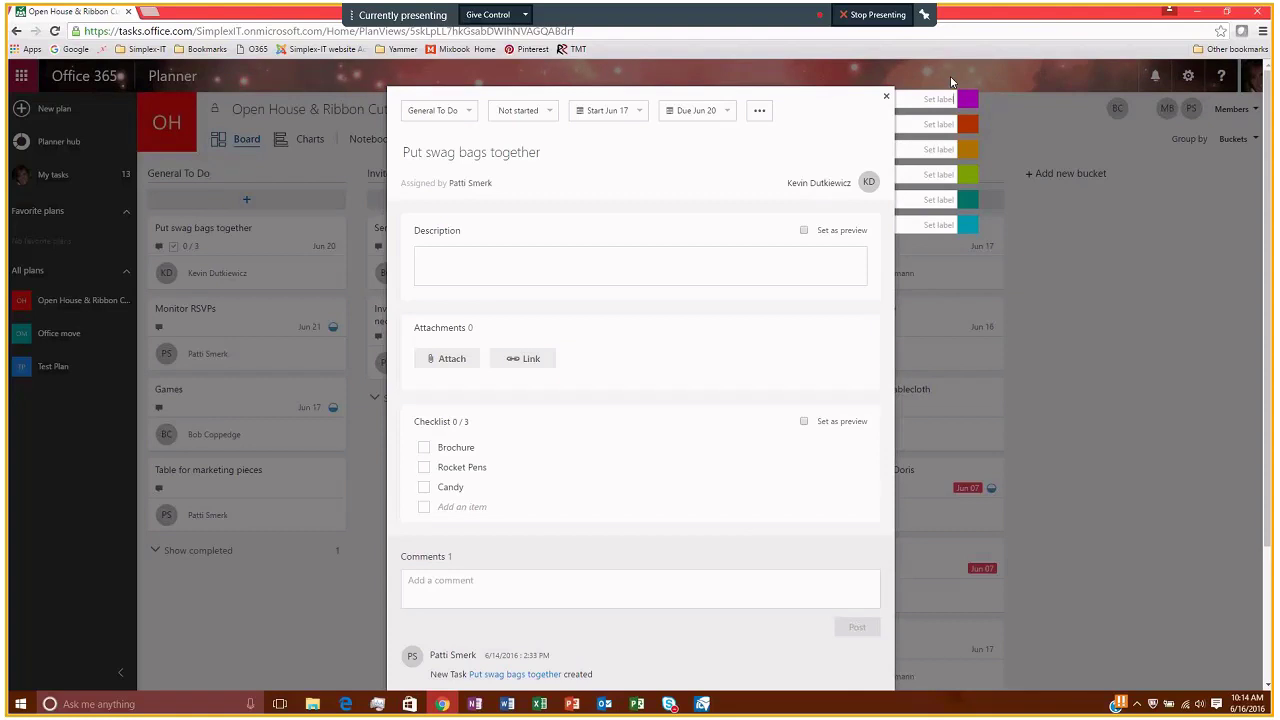
pyautogui.click(1015, 148)
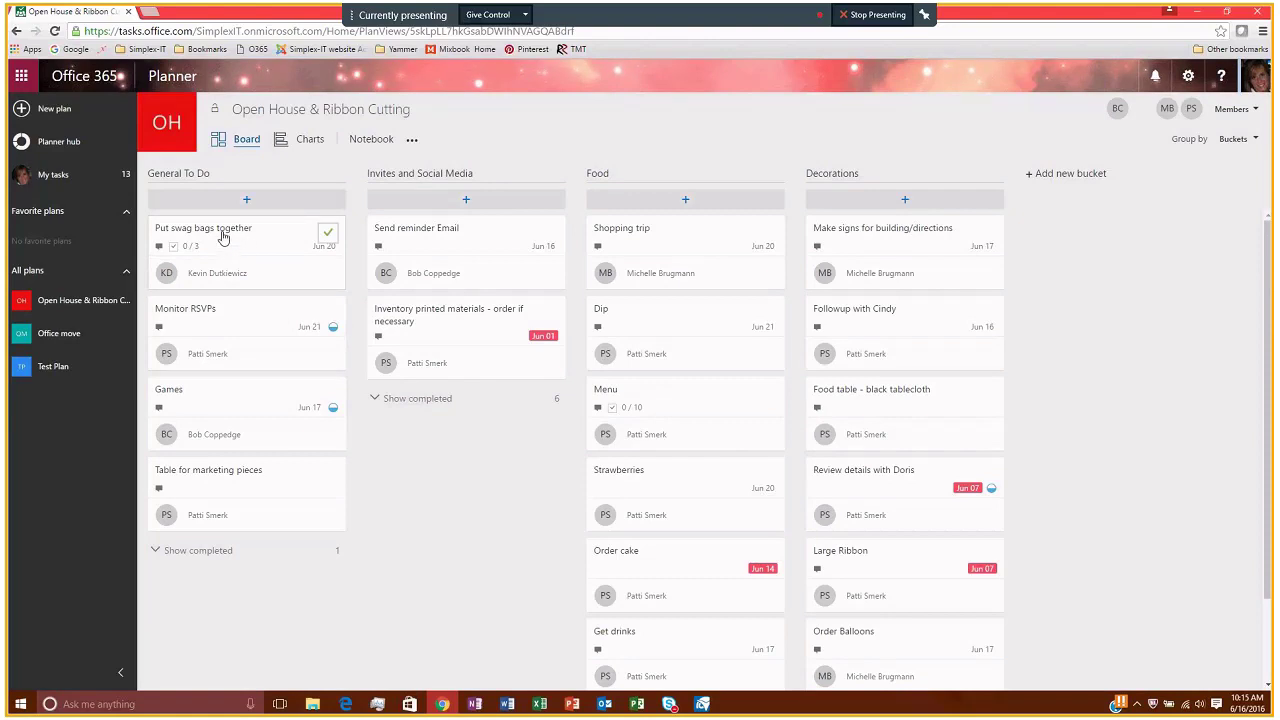
pyautogui.moveTo(323, 246); pyautogui.dragTo(986, 243)
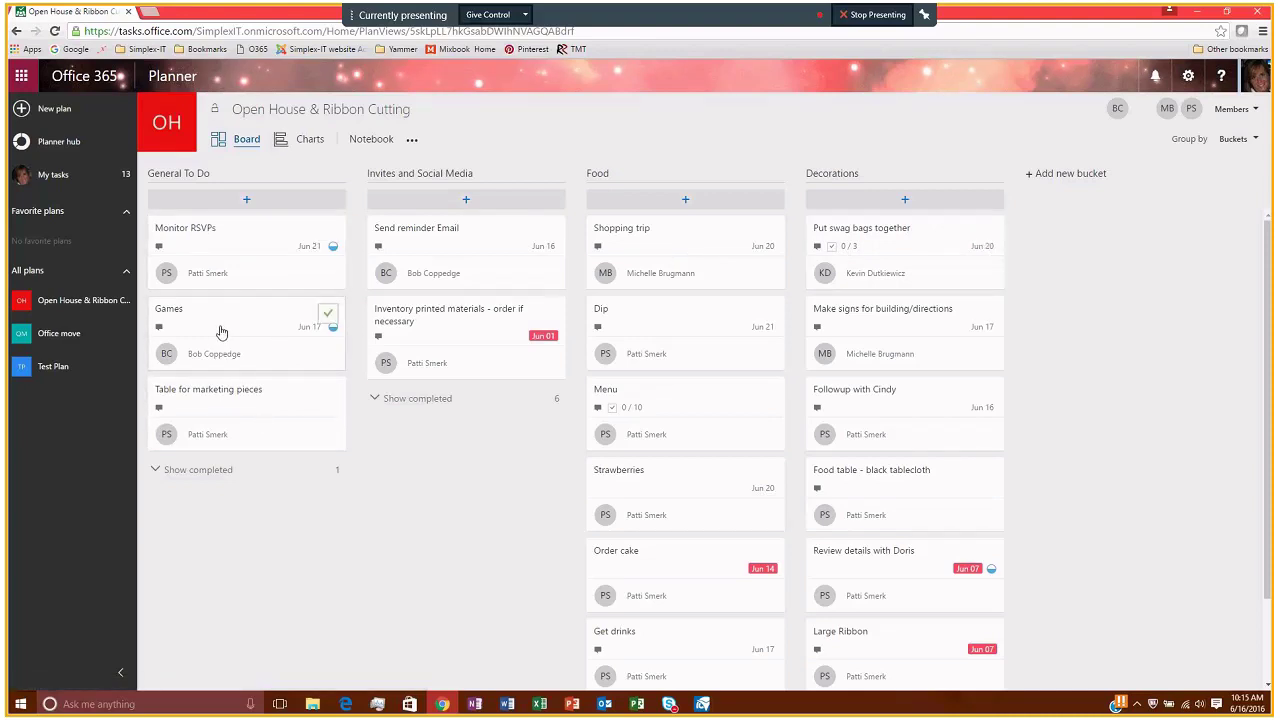
pyautogui.moveTo(221, 332); pyautogui.dragTo(229, 248)
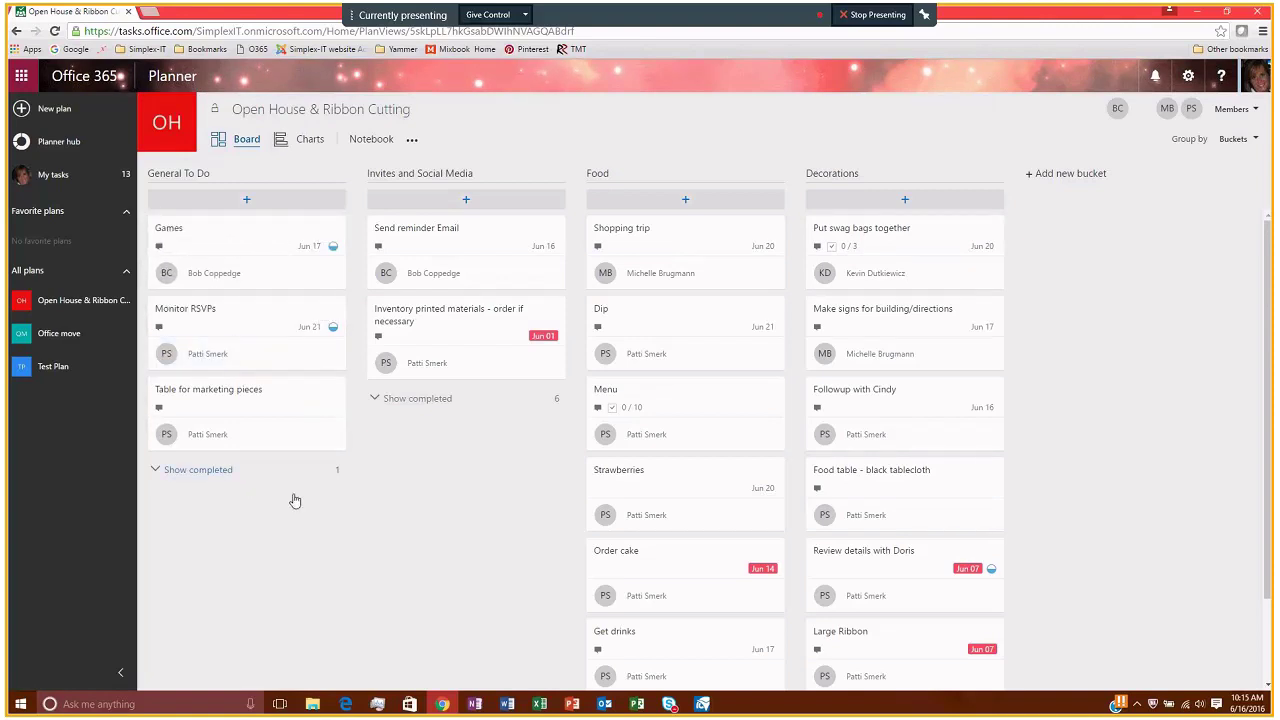
# Step: Check the bucket and progress options of "Table for marketing pieces" in General To Do and mark the task as completed
pyautogui.click(281, 411)
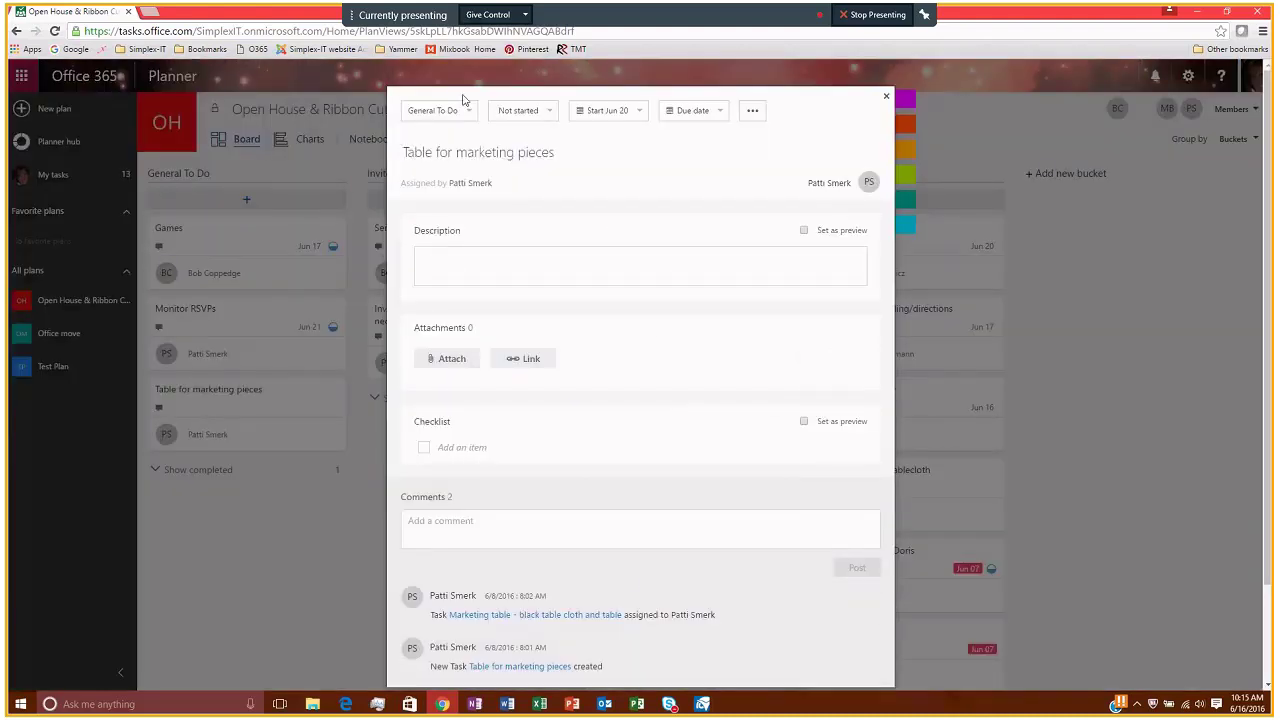
pyautogui.click(434, 112)
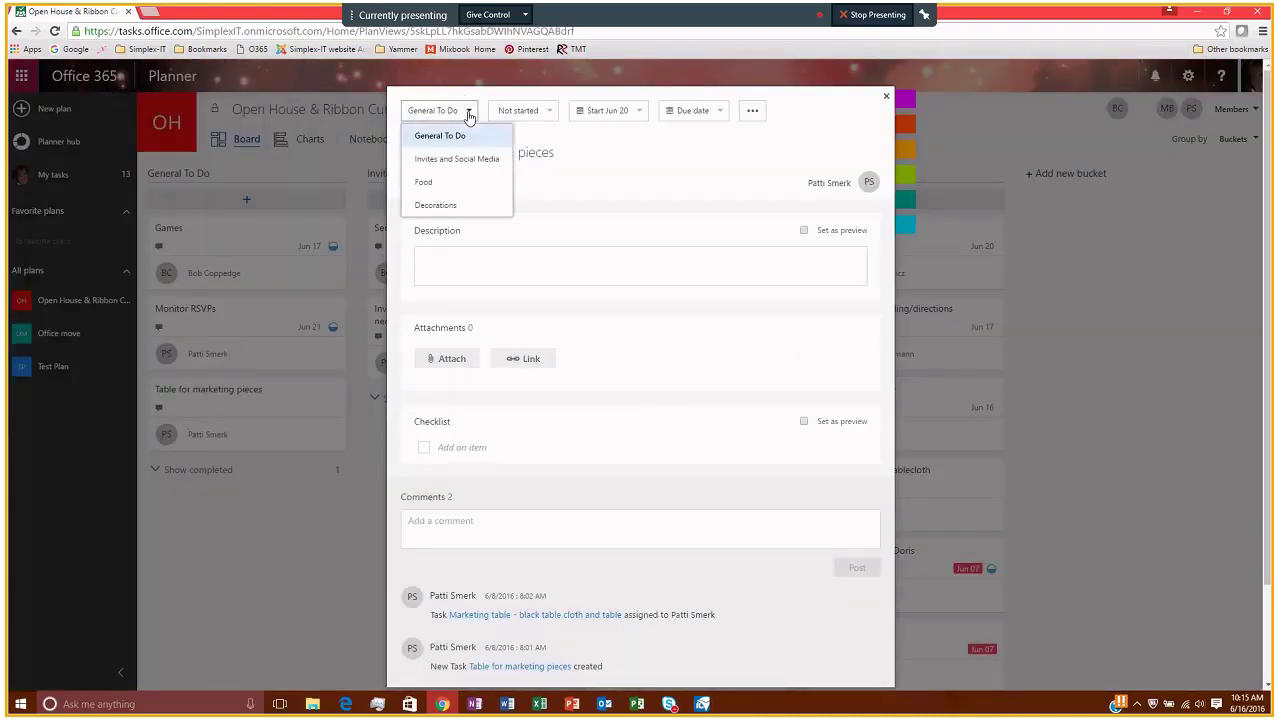
pyautogui.click(550, 112)
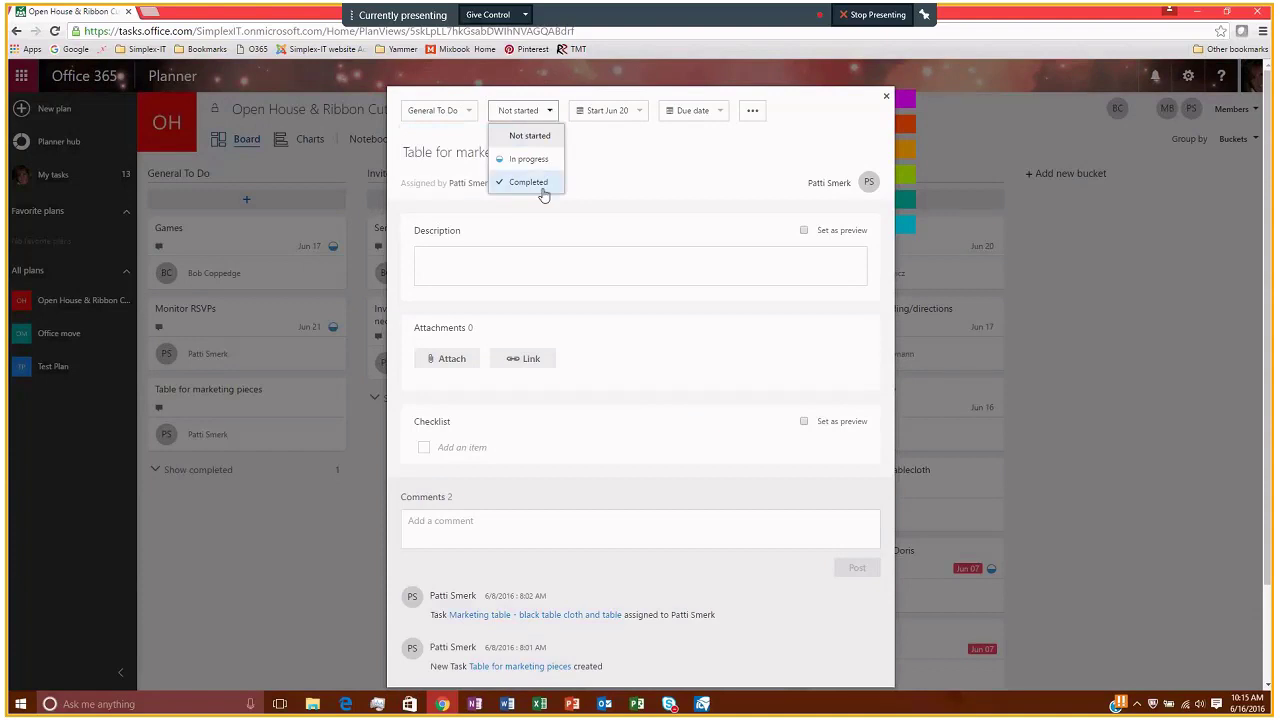
pyautogui.click(886, 98)
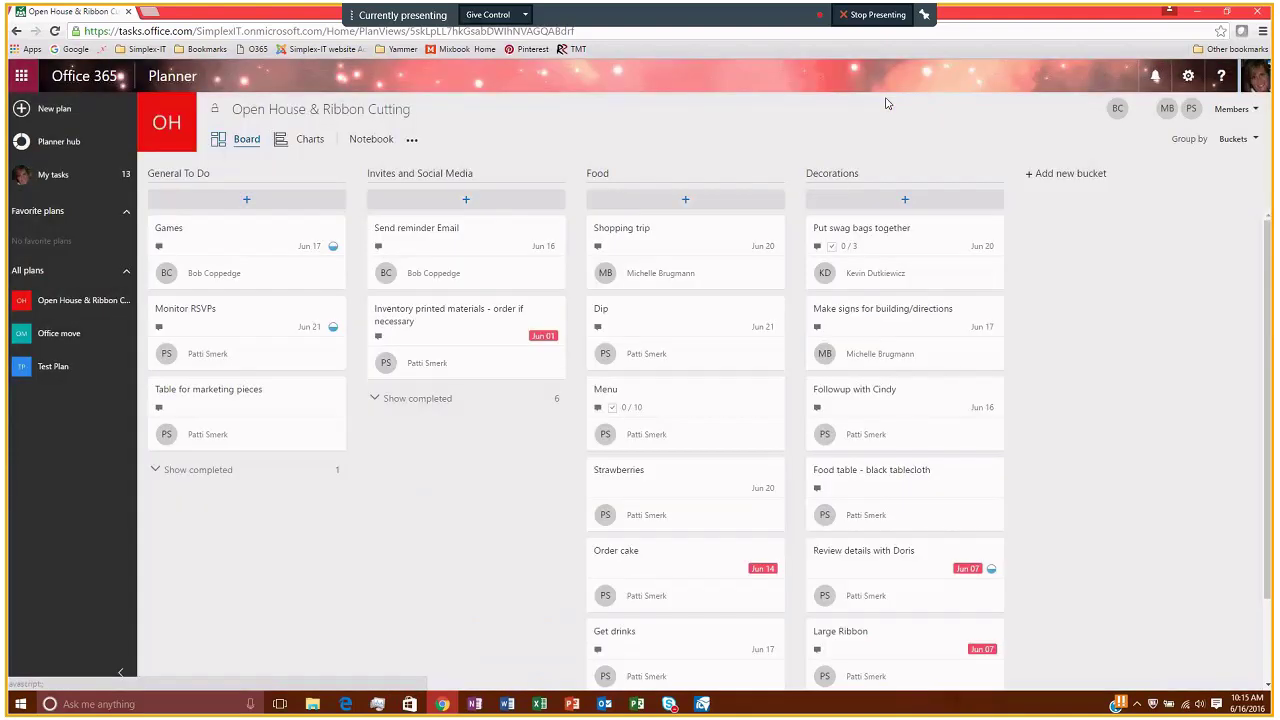
pyautogui.moveTo(301, 398)
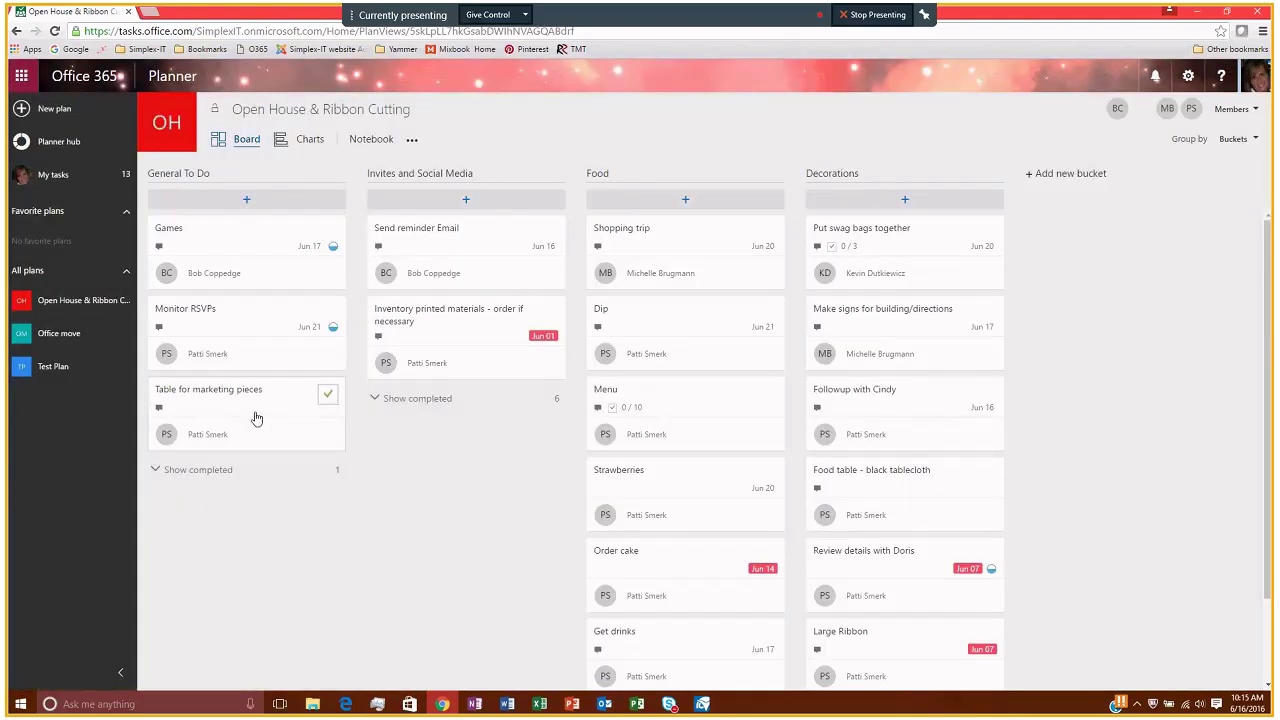
pyautogui.click(329, 398)
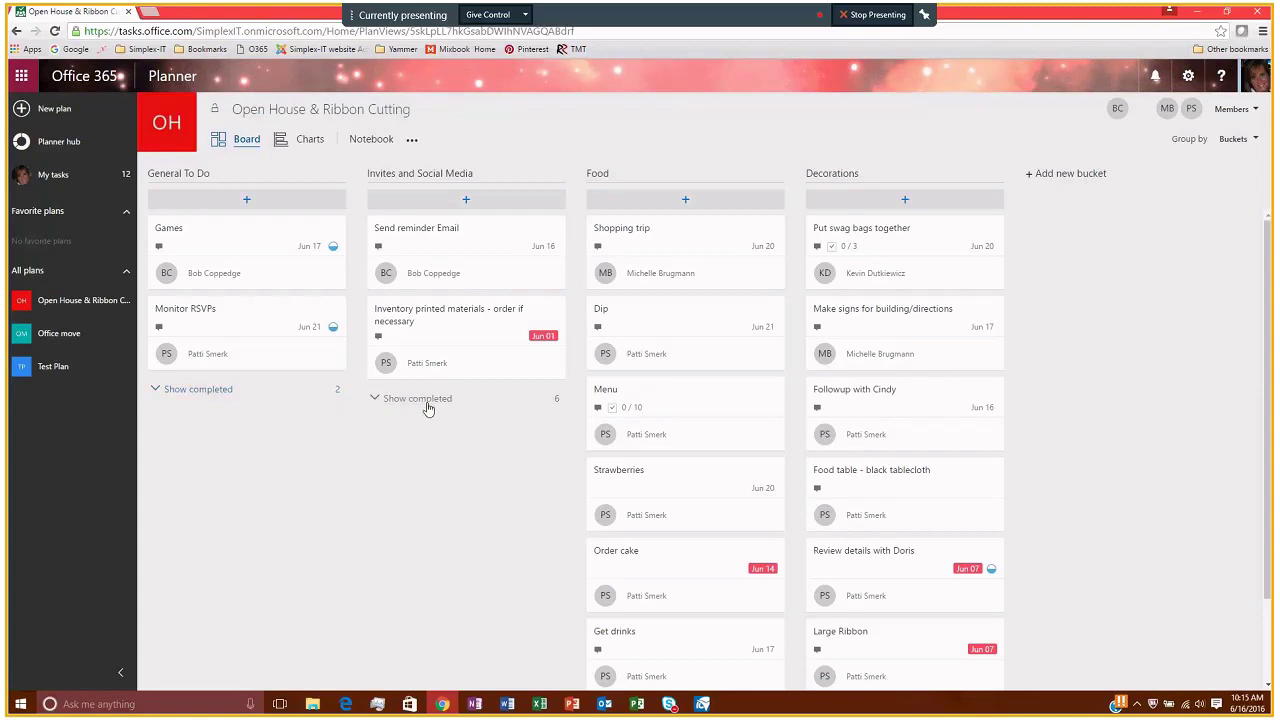
# Step: View the completed tasks in the Invites and Social Media bucket, hide them again and dismiss the notification
pyautogui.scroll(-2, 428, 435)
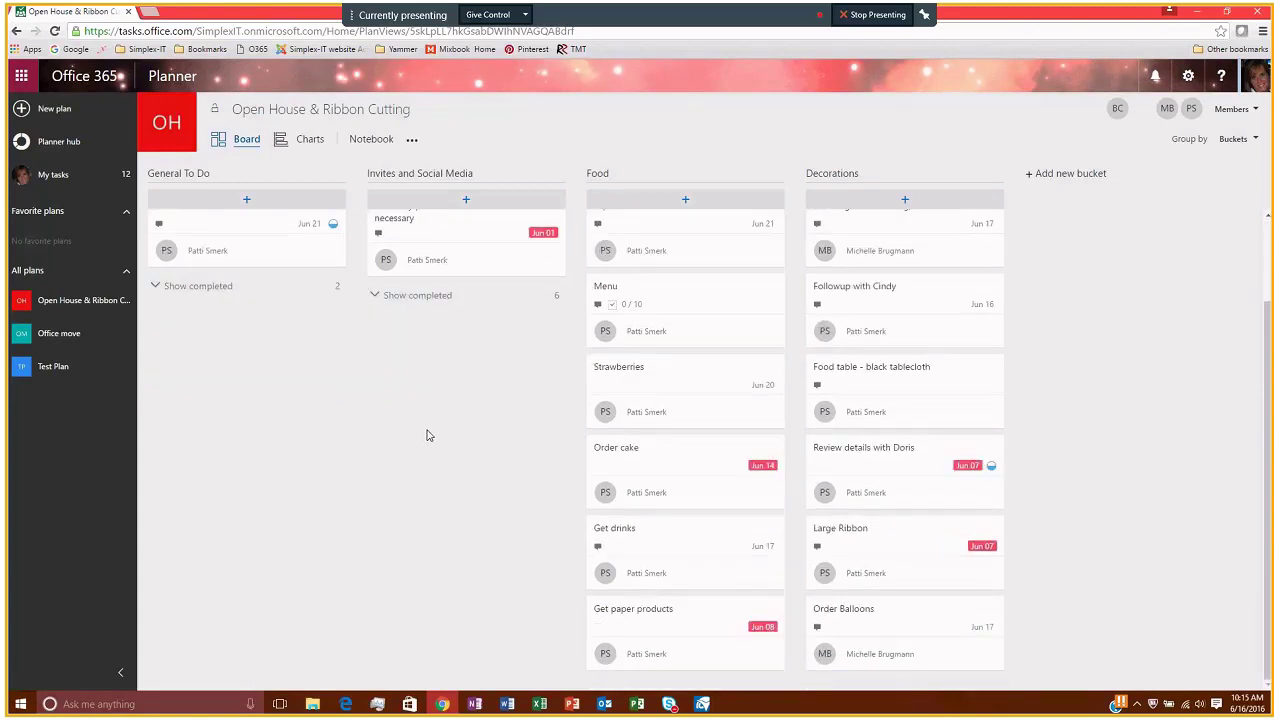
pyautogui.scroll(2, 428, 435)
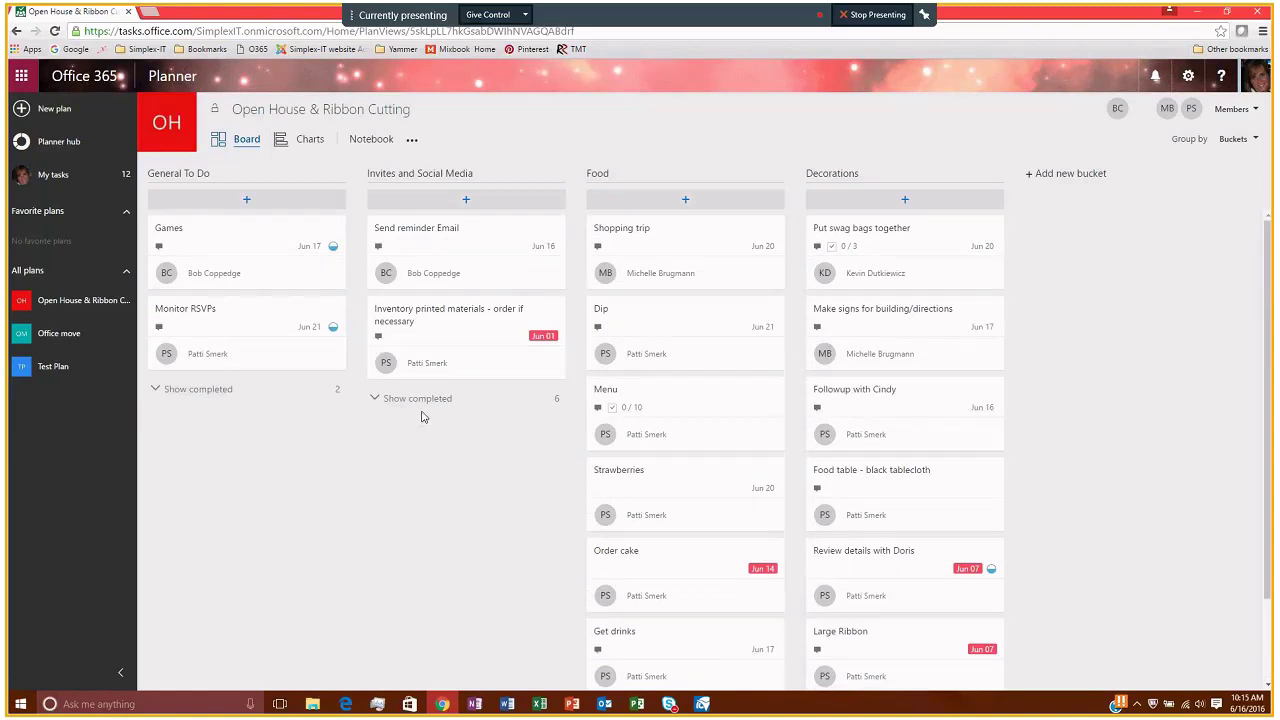
pyautogui.click(421, 400)
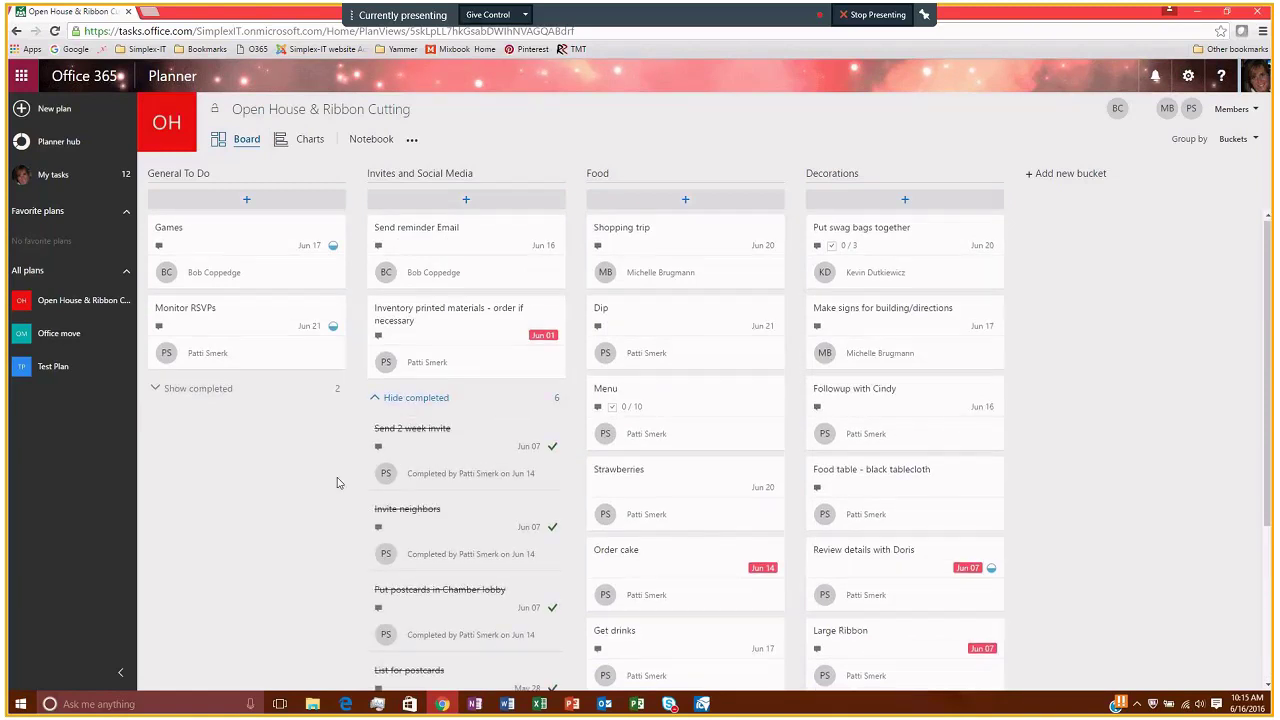
pyautogui.scroll(-3, 337, 483)
pyautogui.scroll(3, 337, 483)
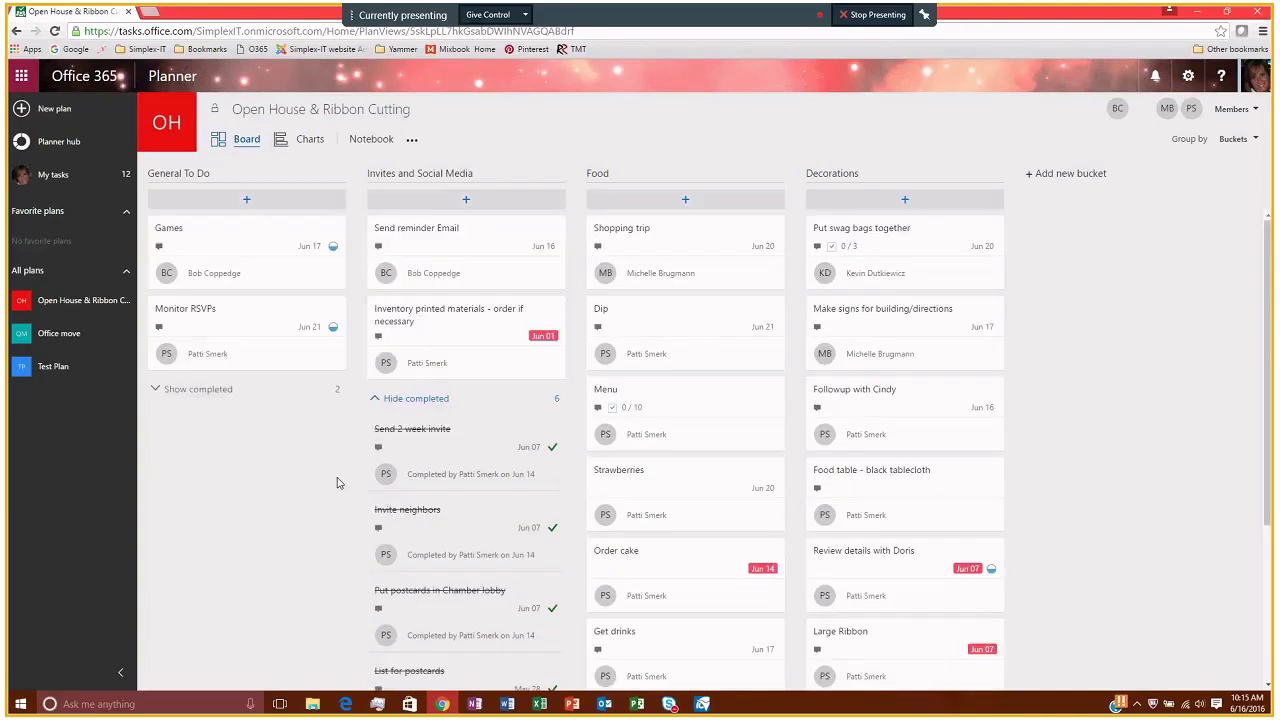
pyautogui.click(420, 399)
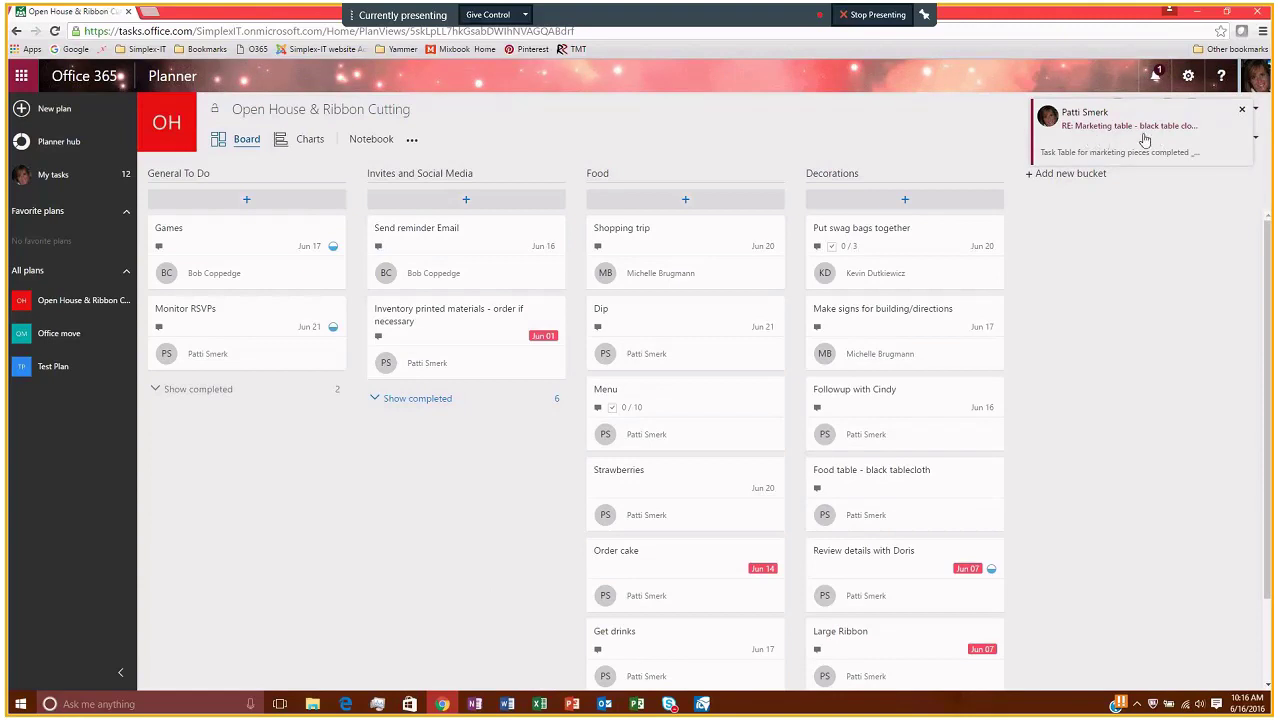
pyautogui.click(1243, 113)
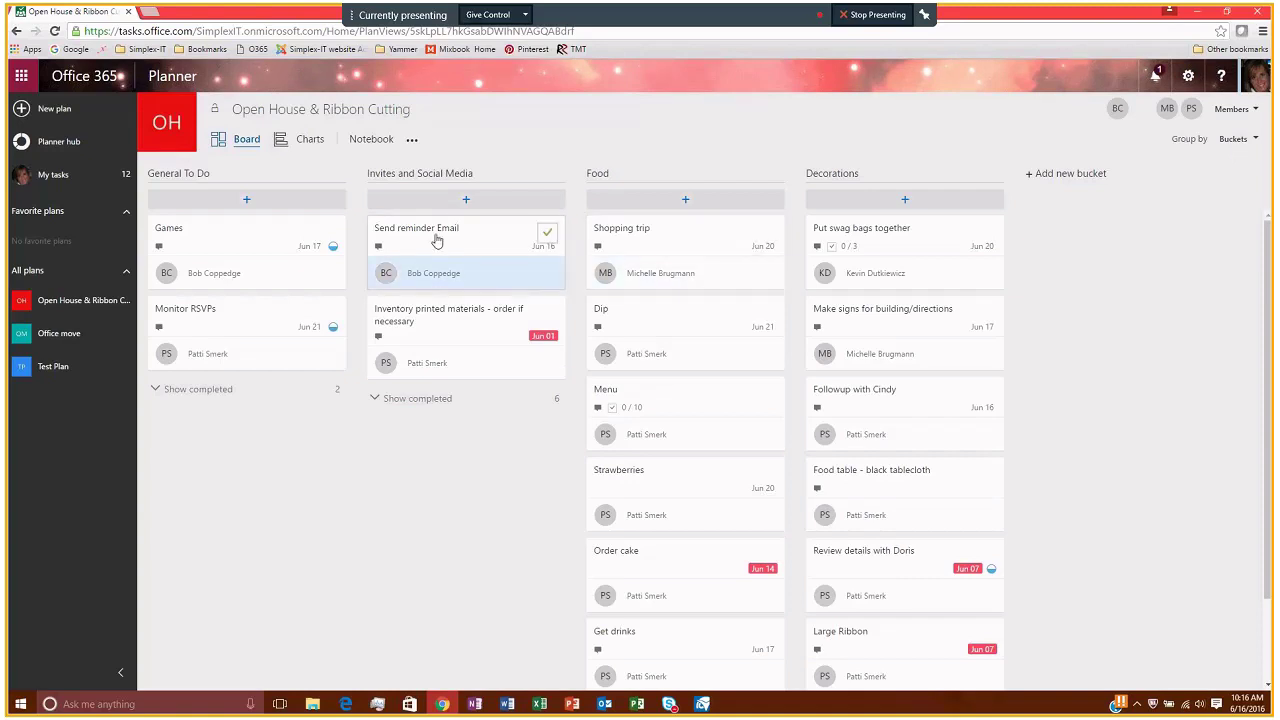
# Step: Group the board by Assigned to and reassign the follow-up task due Jun 16 to the member who has the Games task
pyautogui.click(1236, 140)
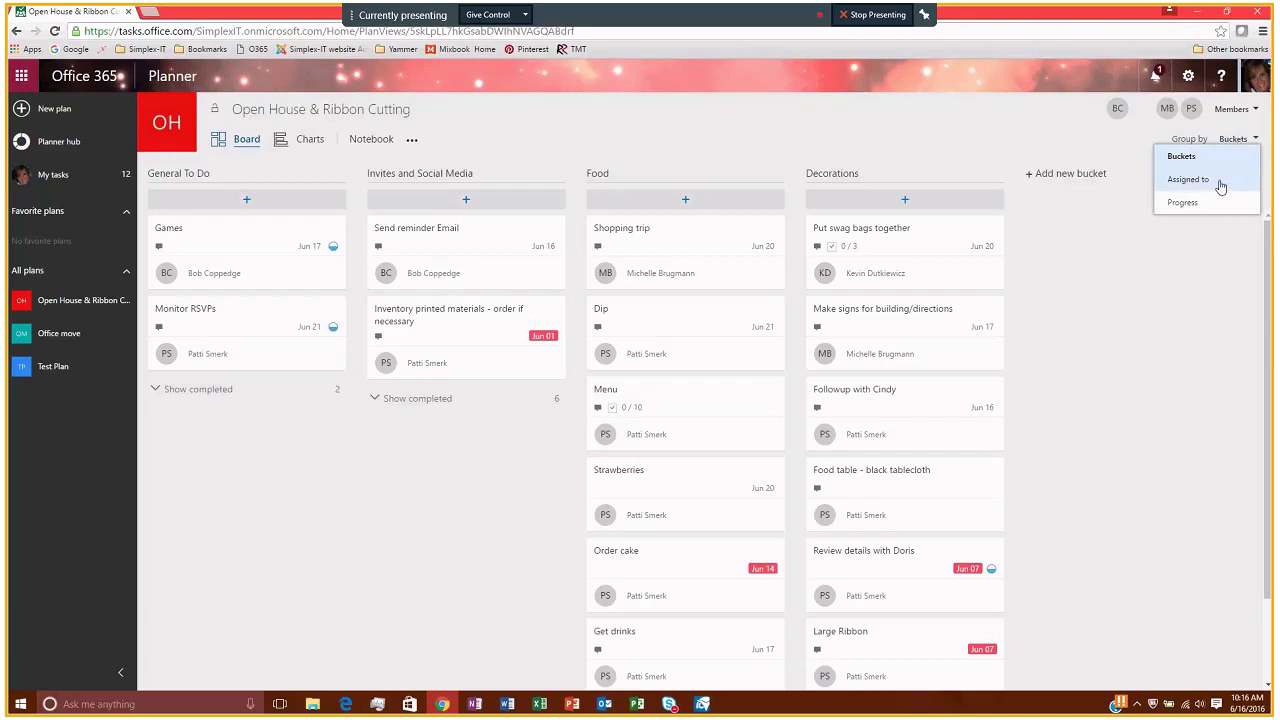
pyautogui.click(1188, 179)
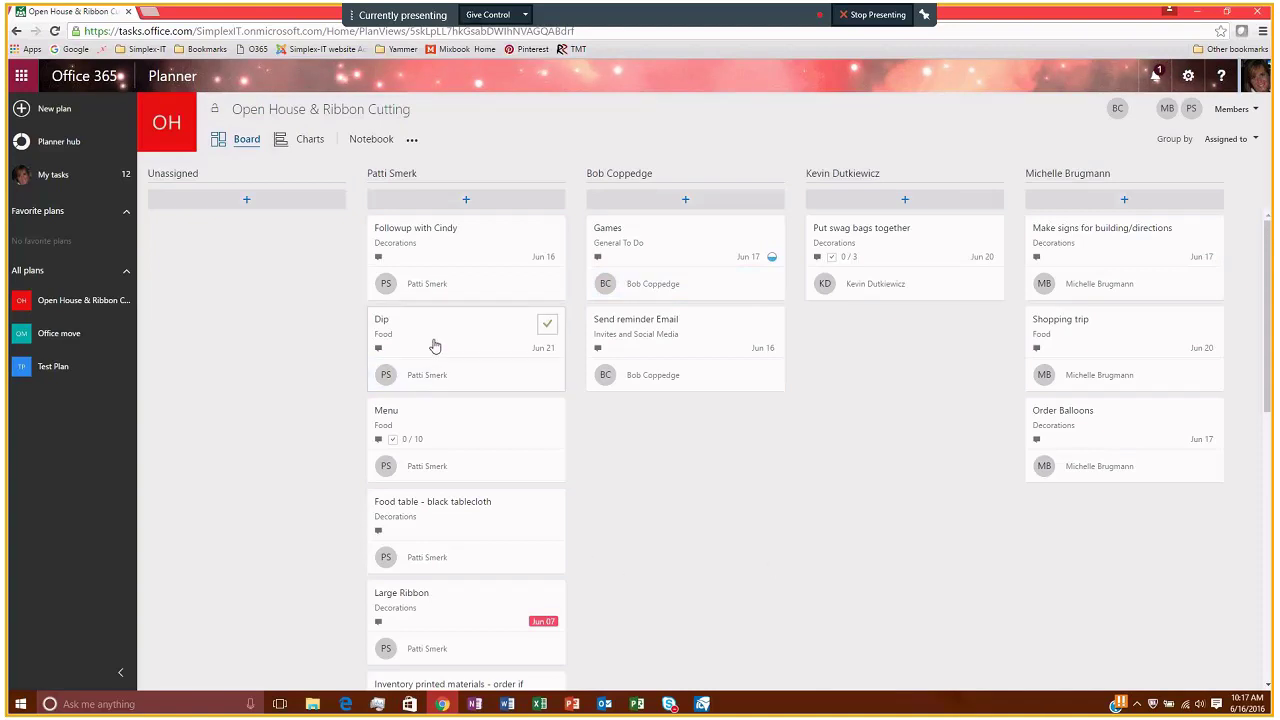
pyautogui.click(443, 234)
pyautogui.moveTo(486, 251); pyautogui.dragTo(700, 430)
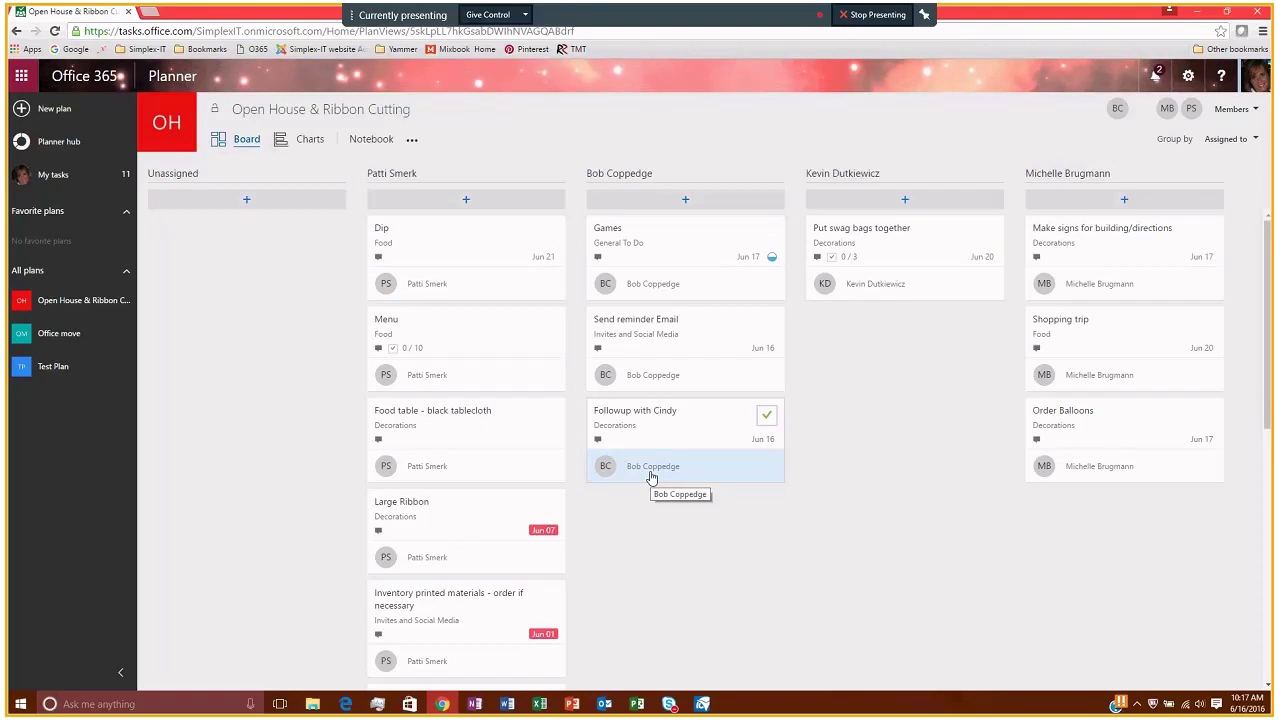
# Step: View the assignee choices for the Dip task on its card and in its details, and close the details without changes
pyautogui.click(434, 288)
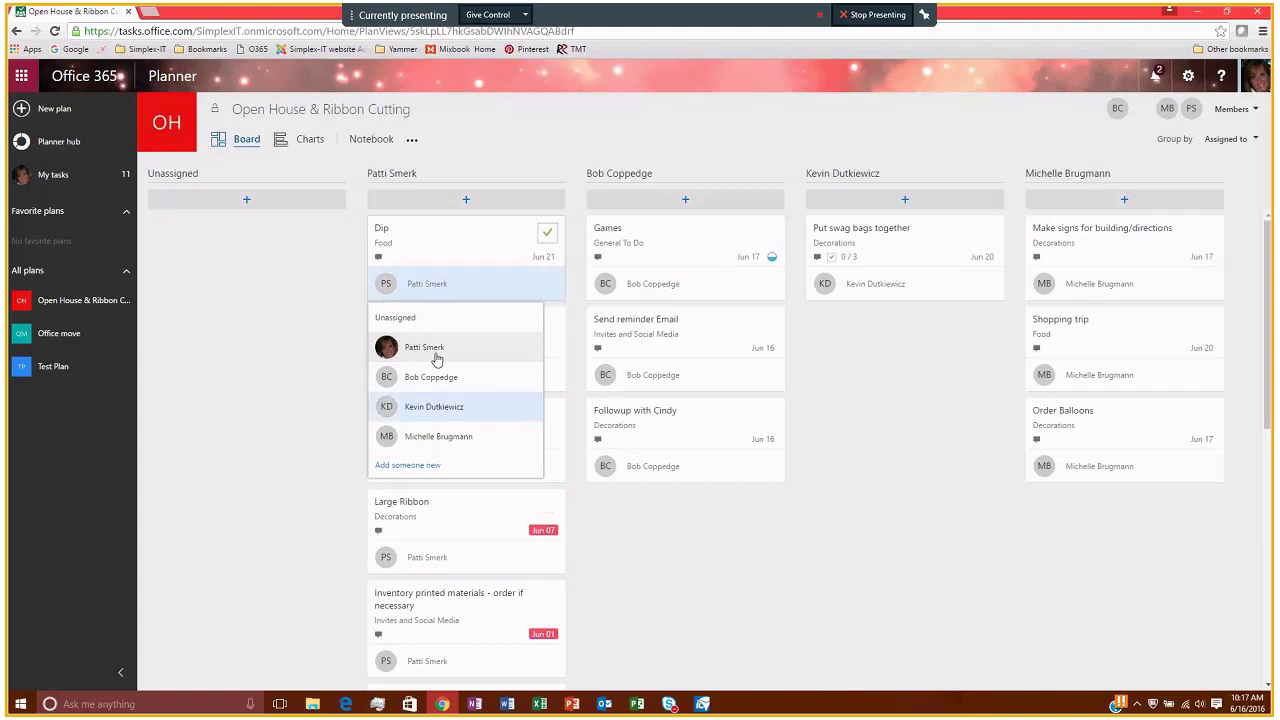
pyautogui.click(444, 256)
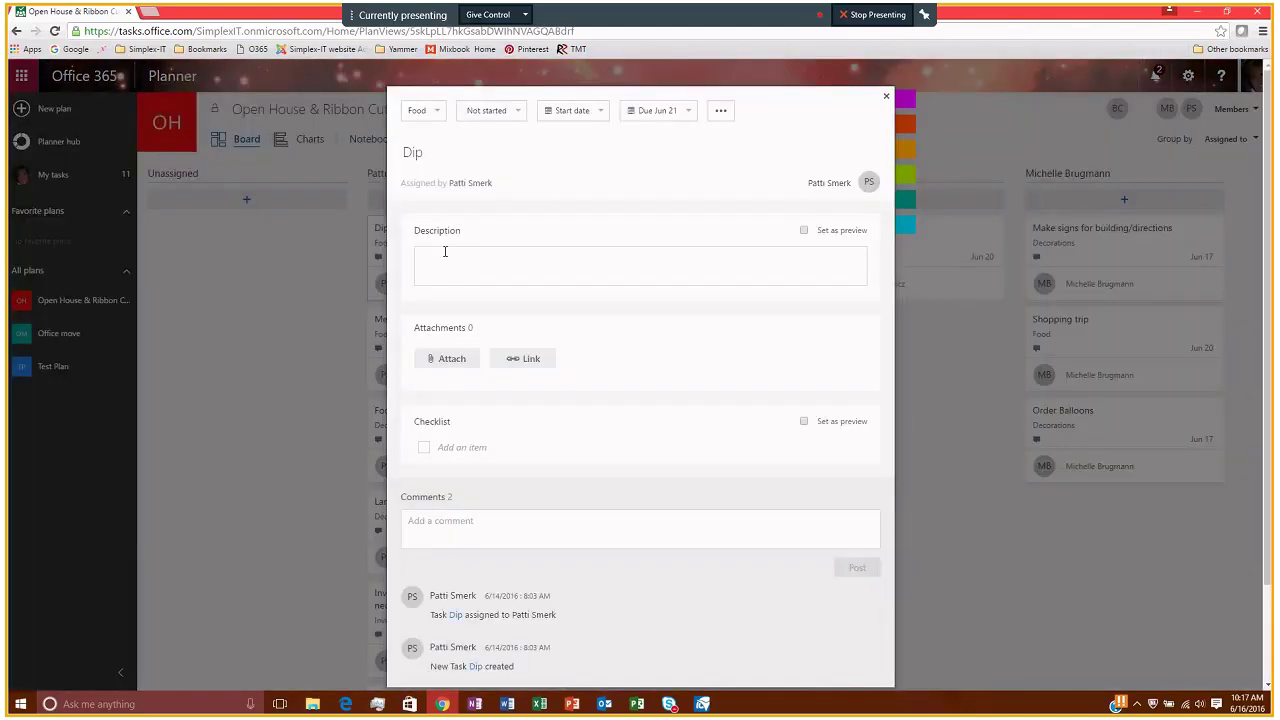
pyautogui.click(869, 183)
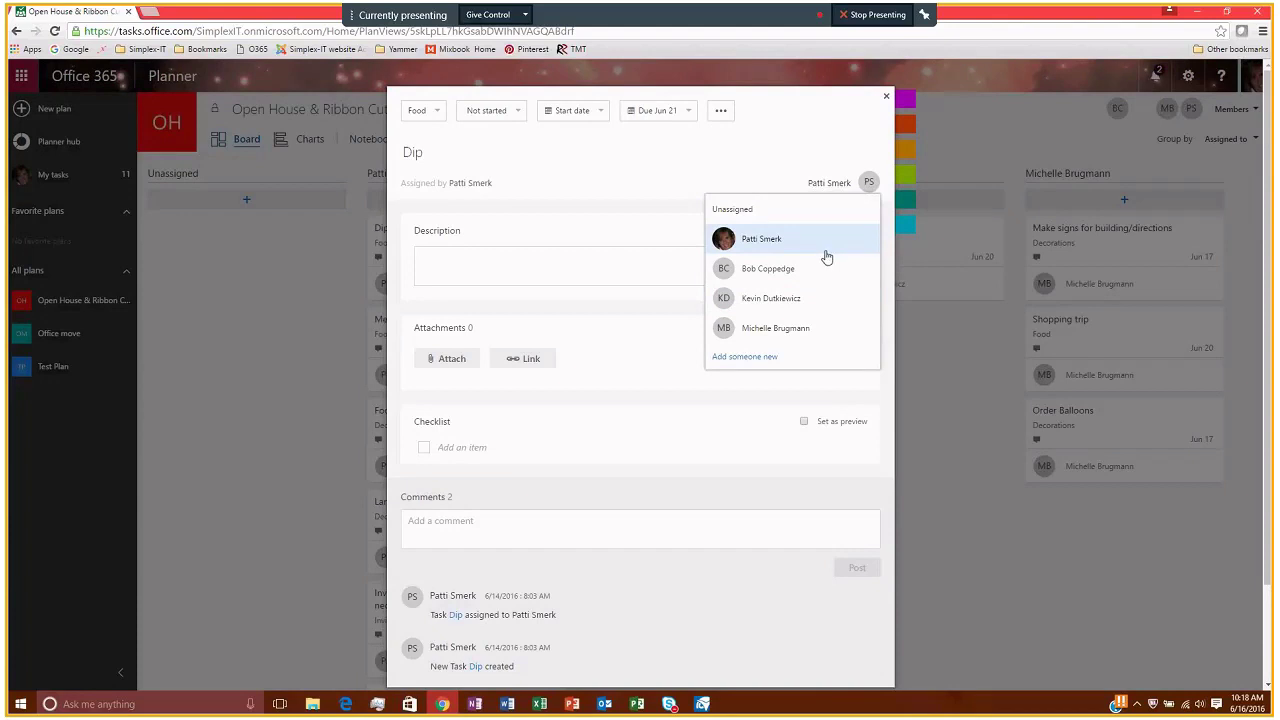
pyautogui.click(911, 147)
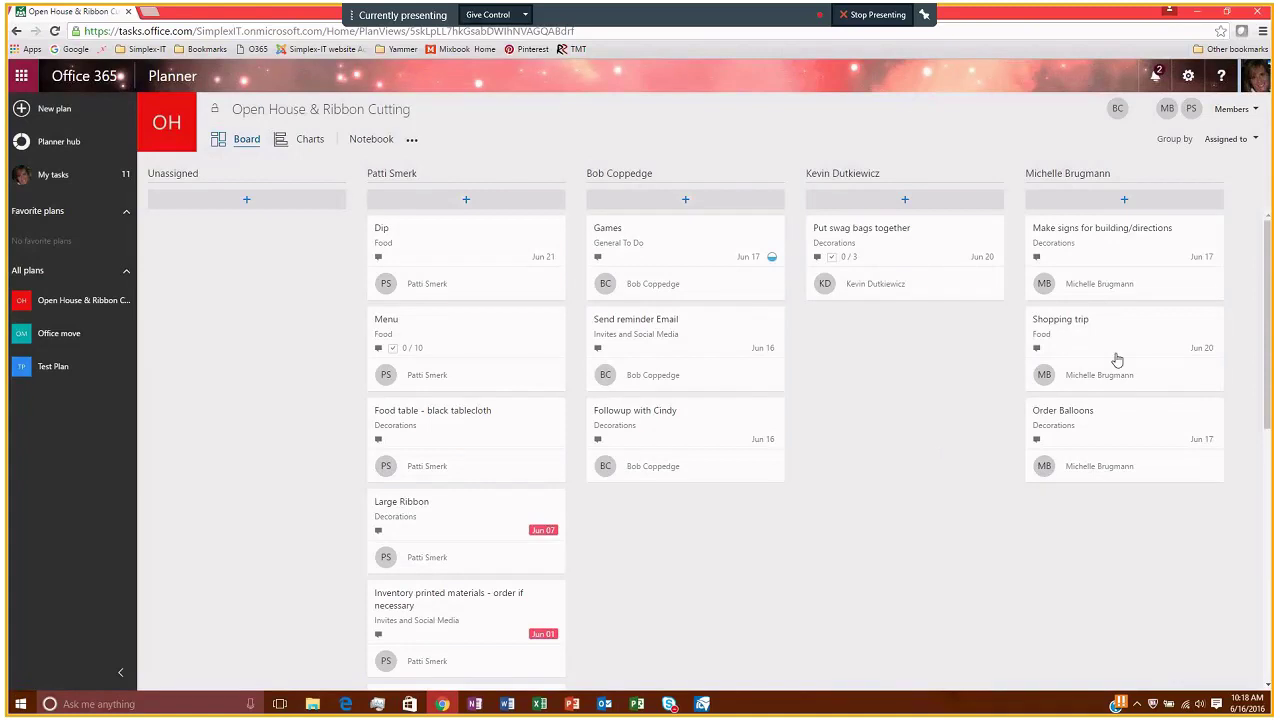
# Step: Group the board by Progress and move "Make signs for building/directions" from Not started to the end of In progress
pyautogui.click(1232, 140)
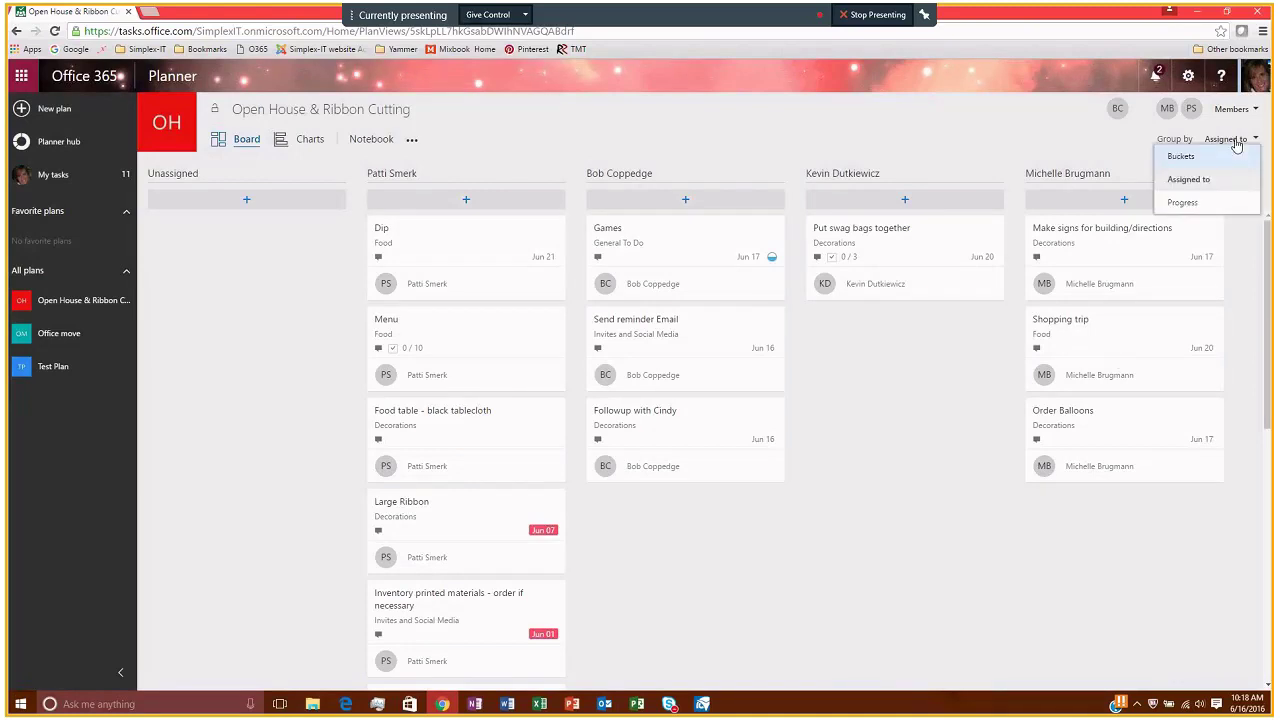
pyautogui.click(1183, 202)
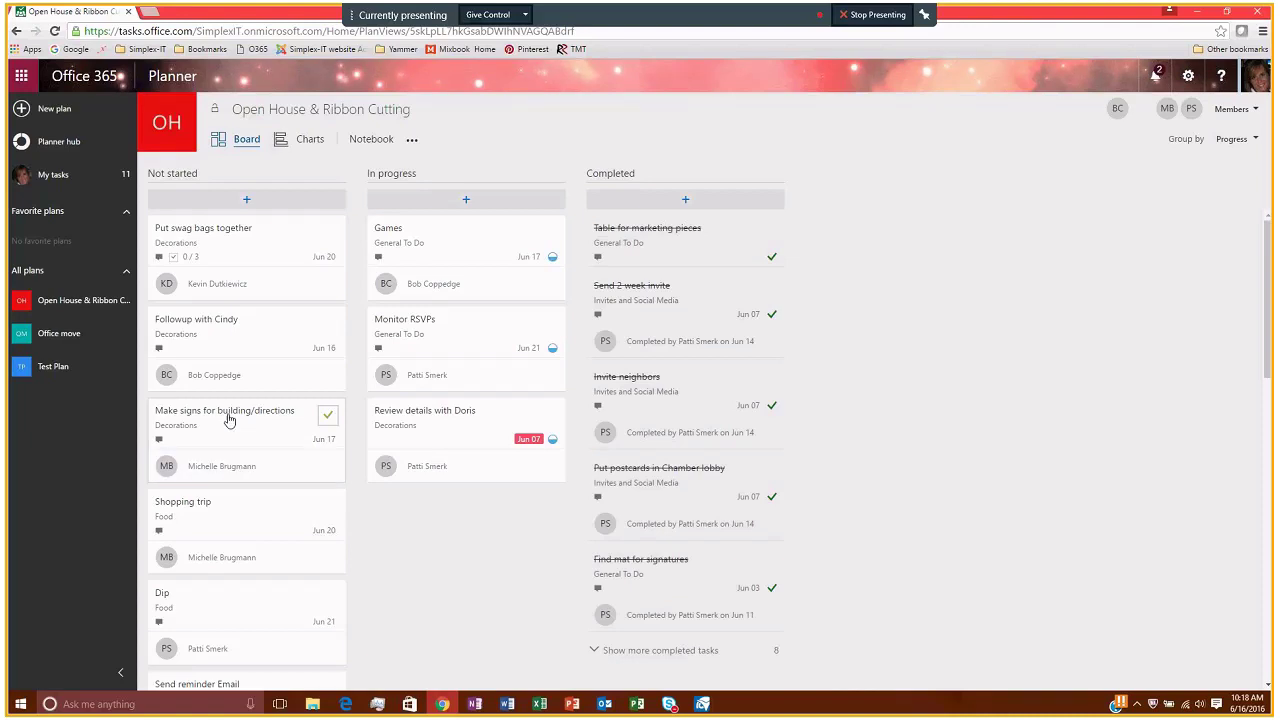
pyautogui.moveTo(231, 424); pyautogui.dragTo(470, 505)
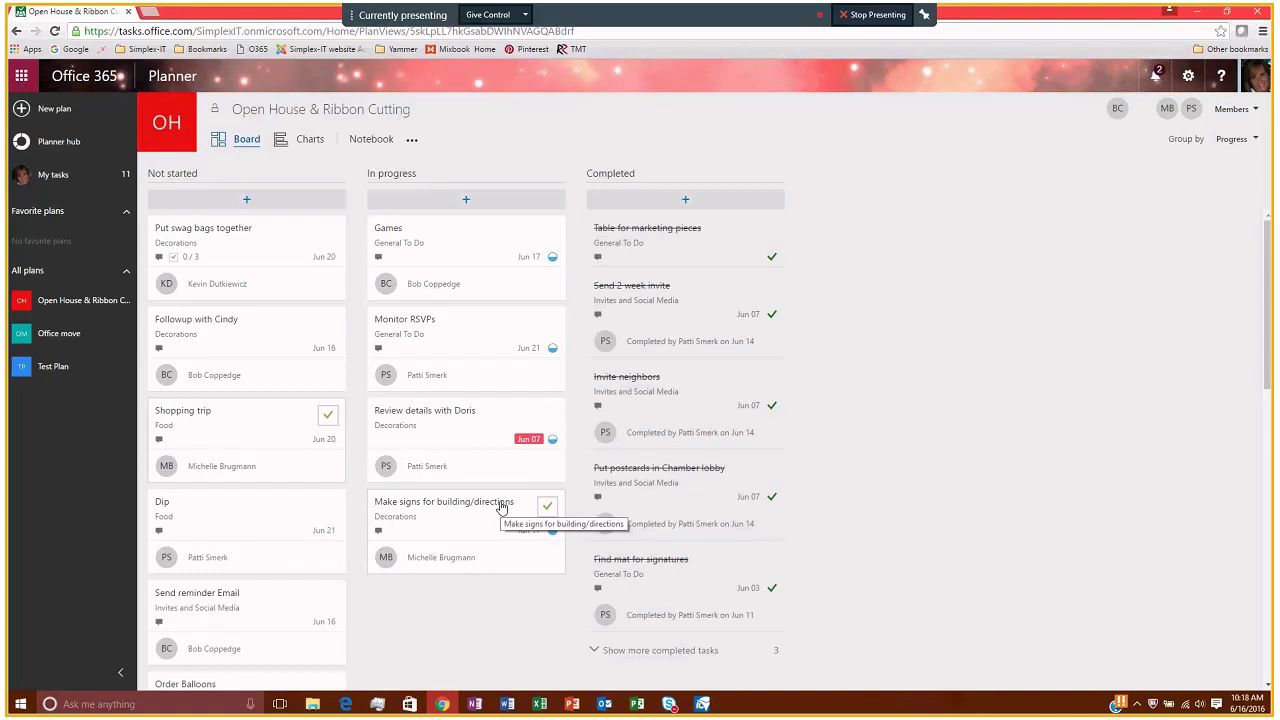
# Step: Reassign "Make signs for building/directions" to the signed-in member in the Assigned to grouping, and return the board to the Buckets grouping
pyautogui.click(1246, 140)
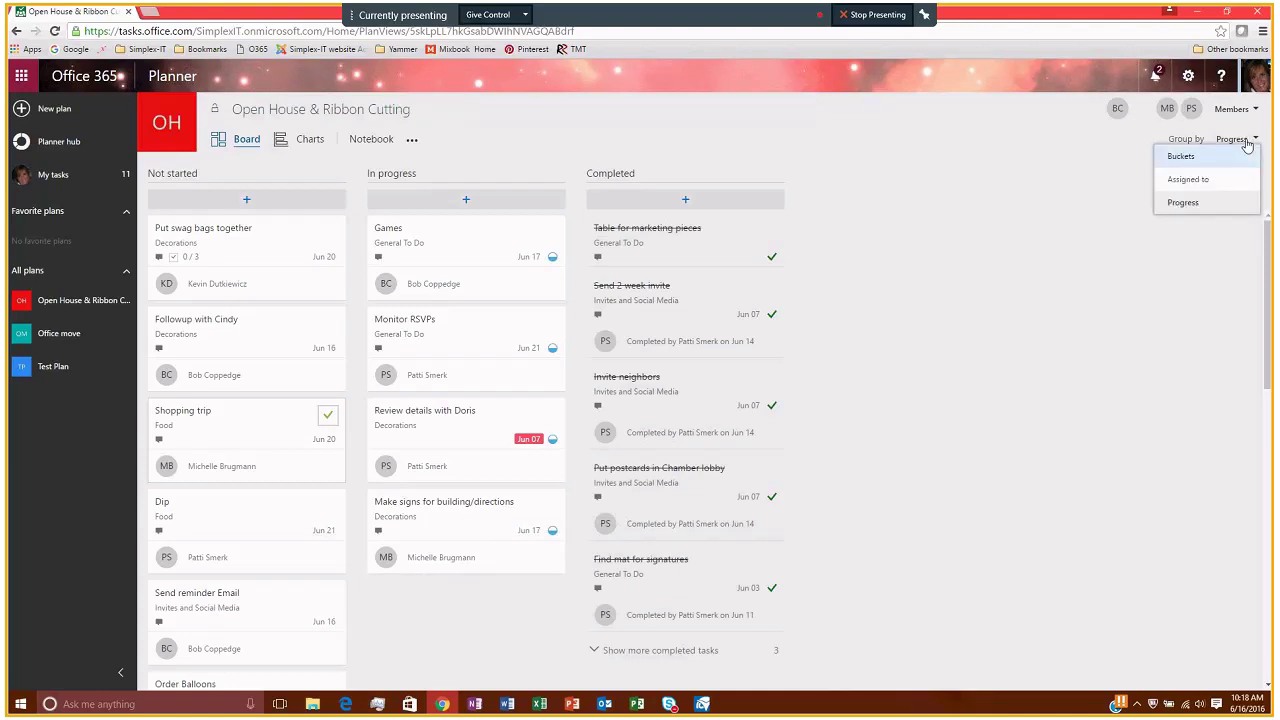
pyautogui.click(1185, 179)
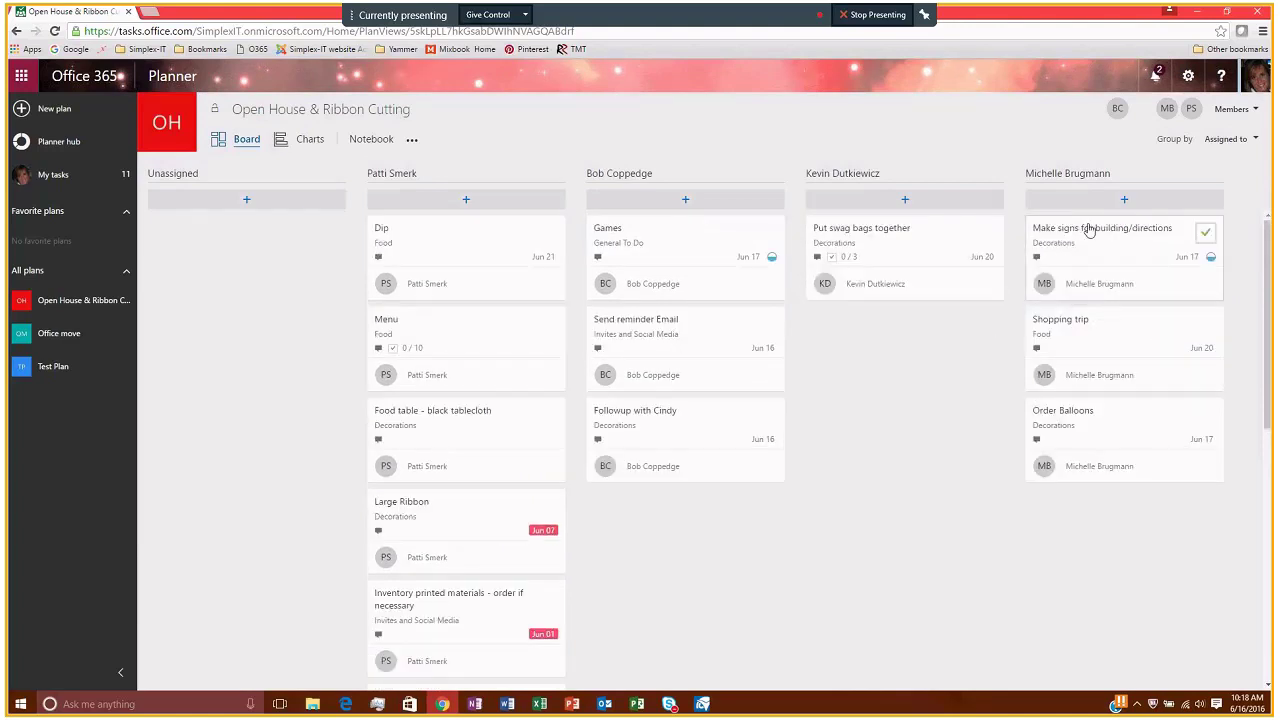
pyautogui.moveTo(1106, 246); pyautogui.dragTo(423, 243)
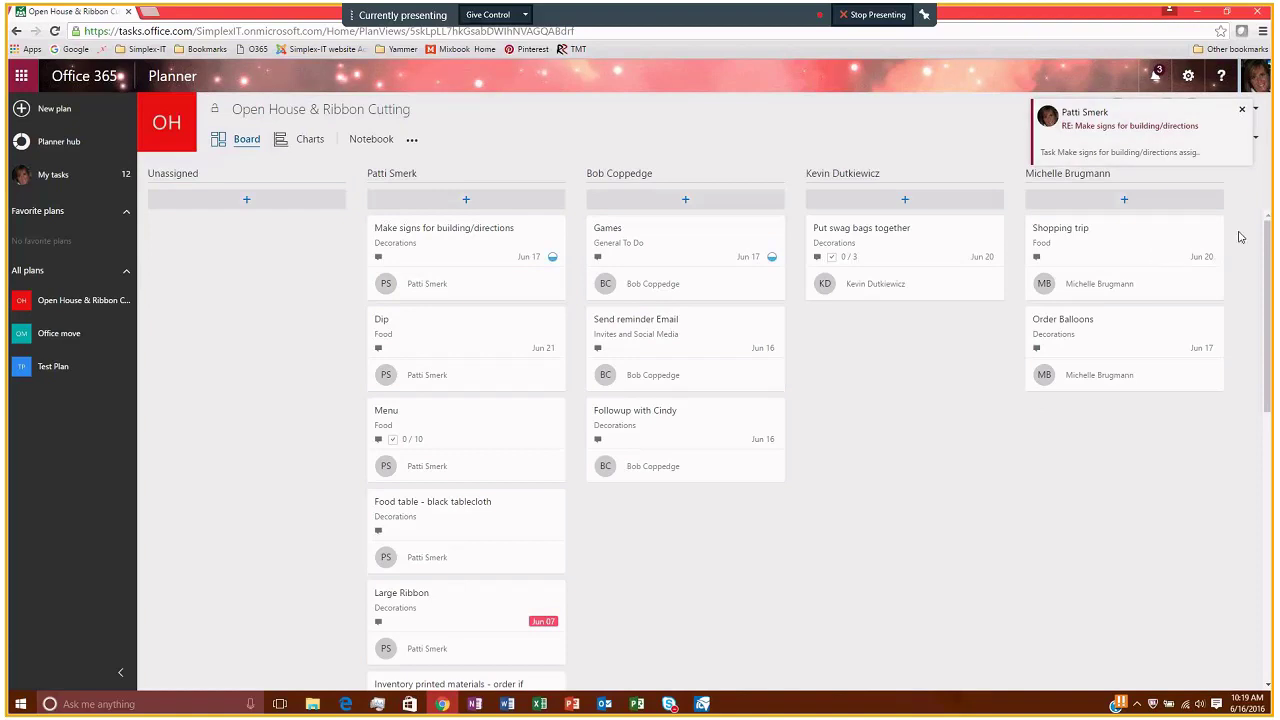
pyautogui.click(1243, 112)
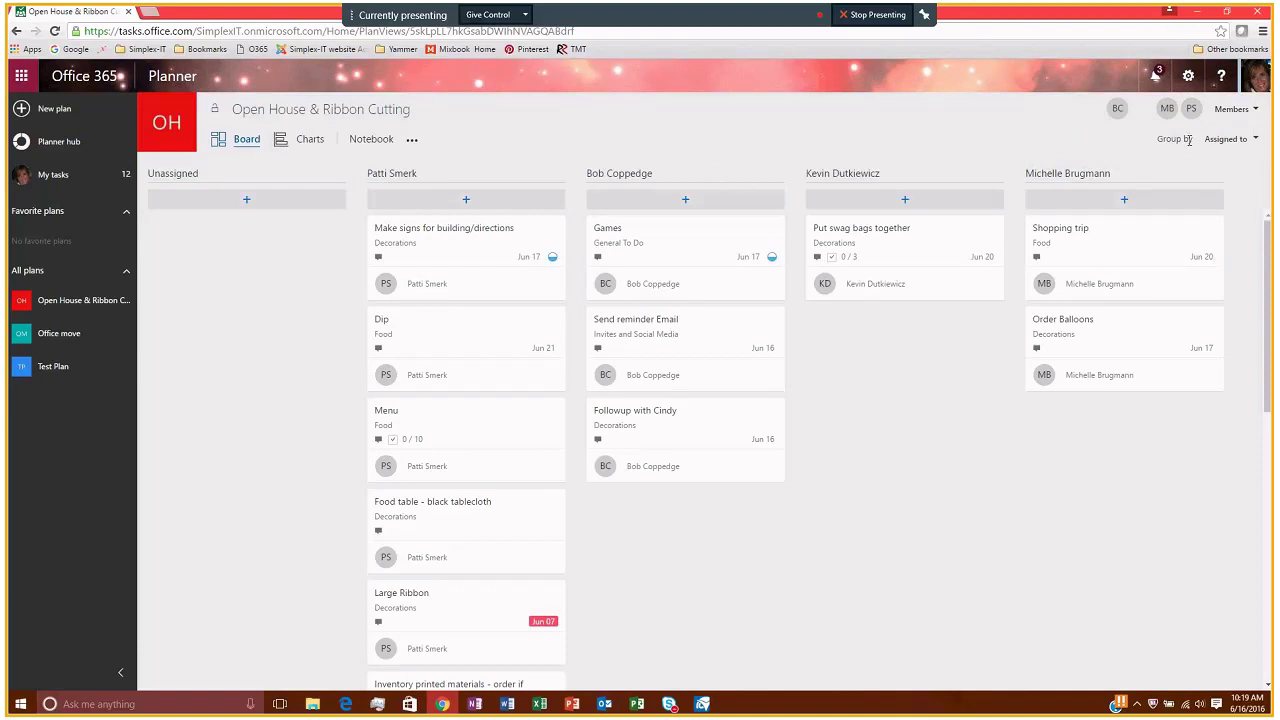
pyautogui.click(1233, 144)
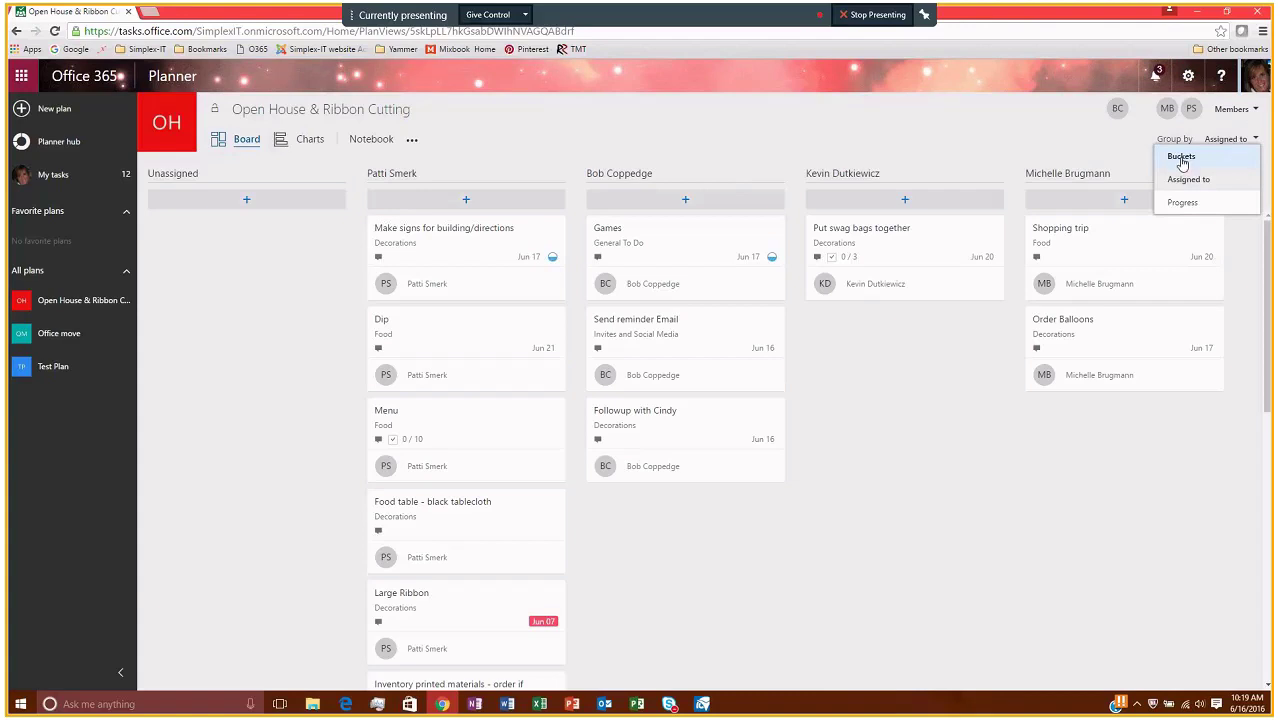
pyautogui.click(1182, 158)
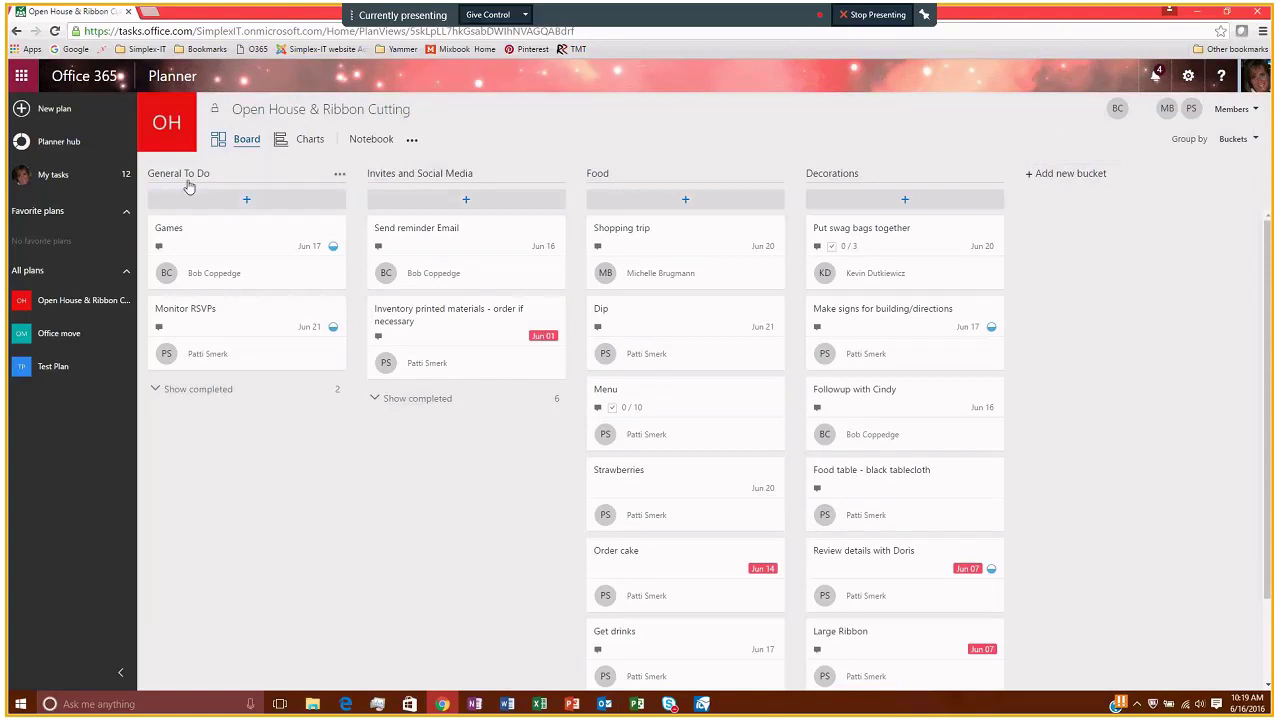
# Step: Open the plan's charts and examine the task status breakdown and the workload of each member
pyautogui.click(304, 146)
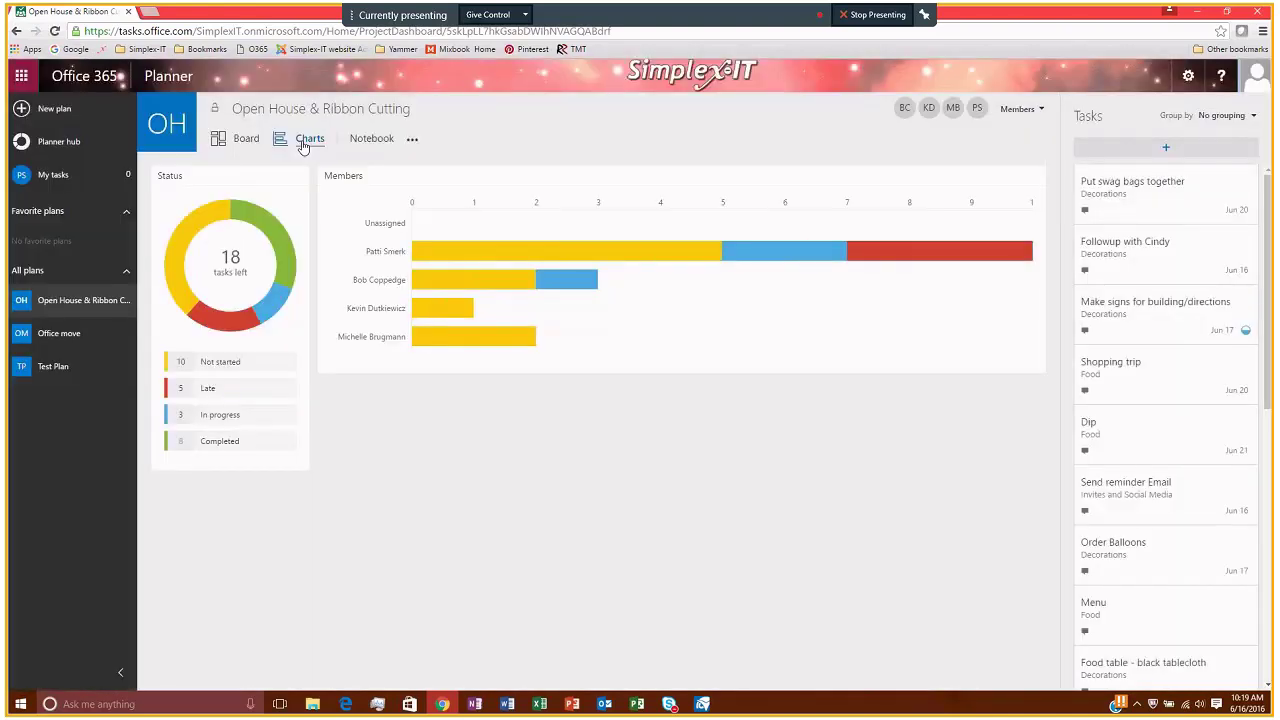
pyautogui.click(303, 143)
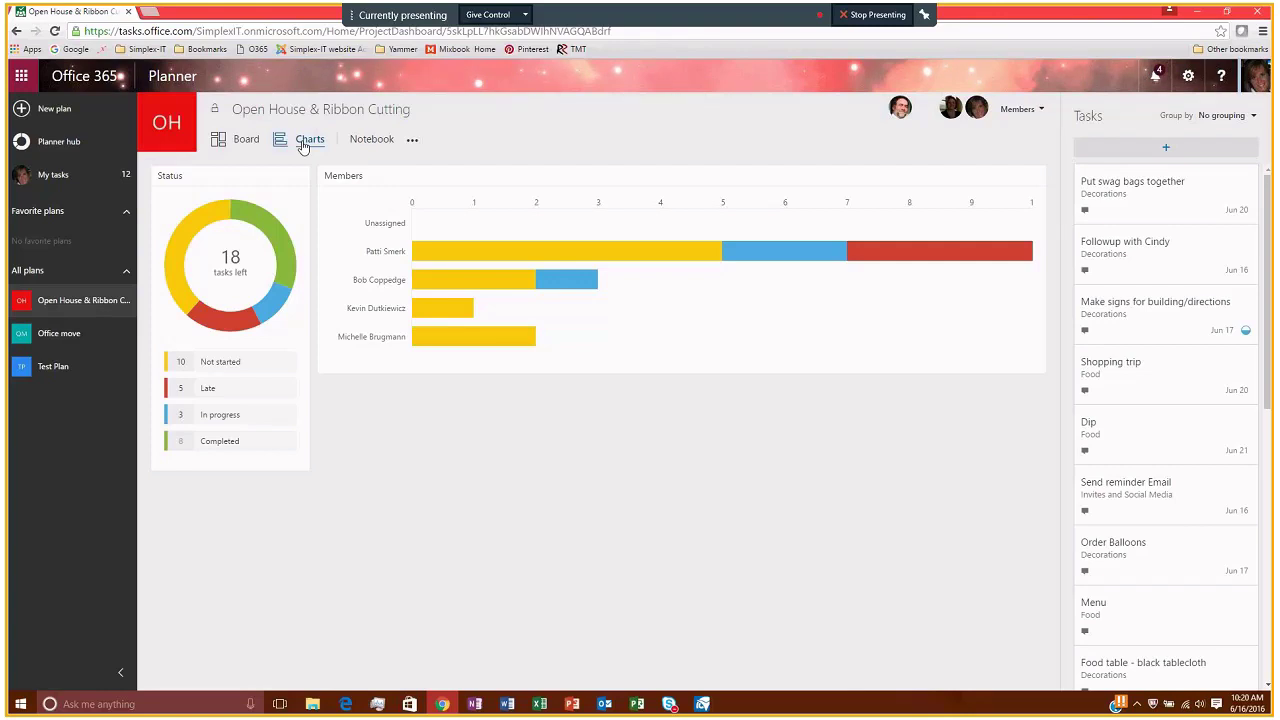
pyautogui.moveTo(215, 227)
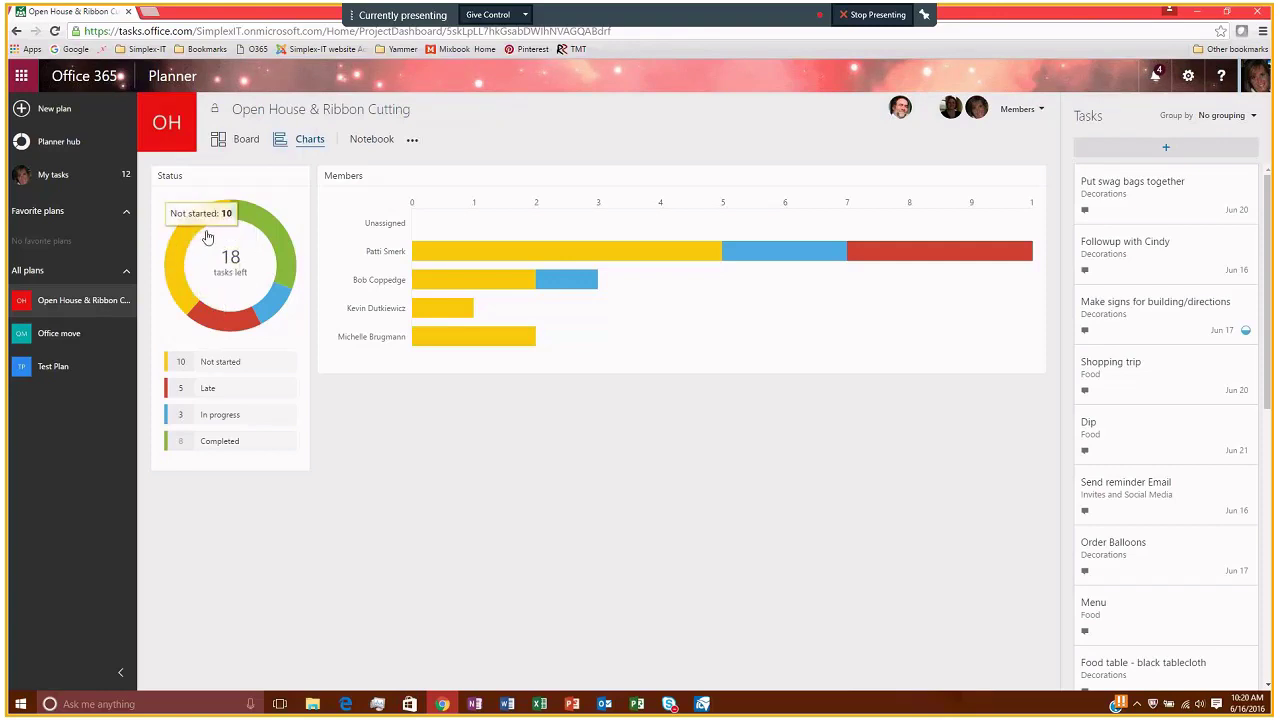
pyautogui.moveTo(200, 305)
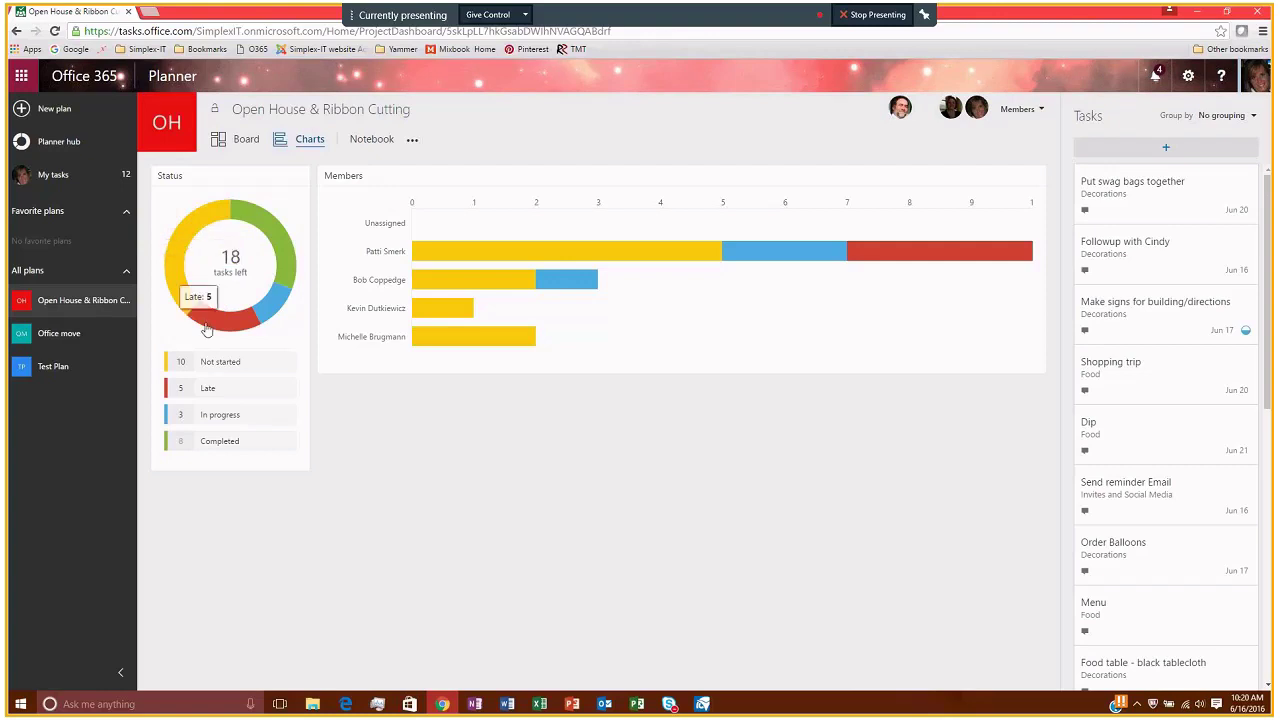
pyautogui.moveTo(245, 197)
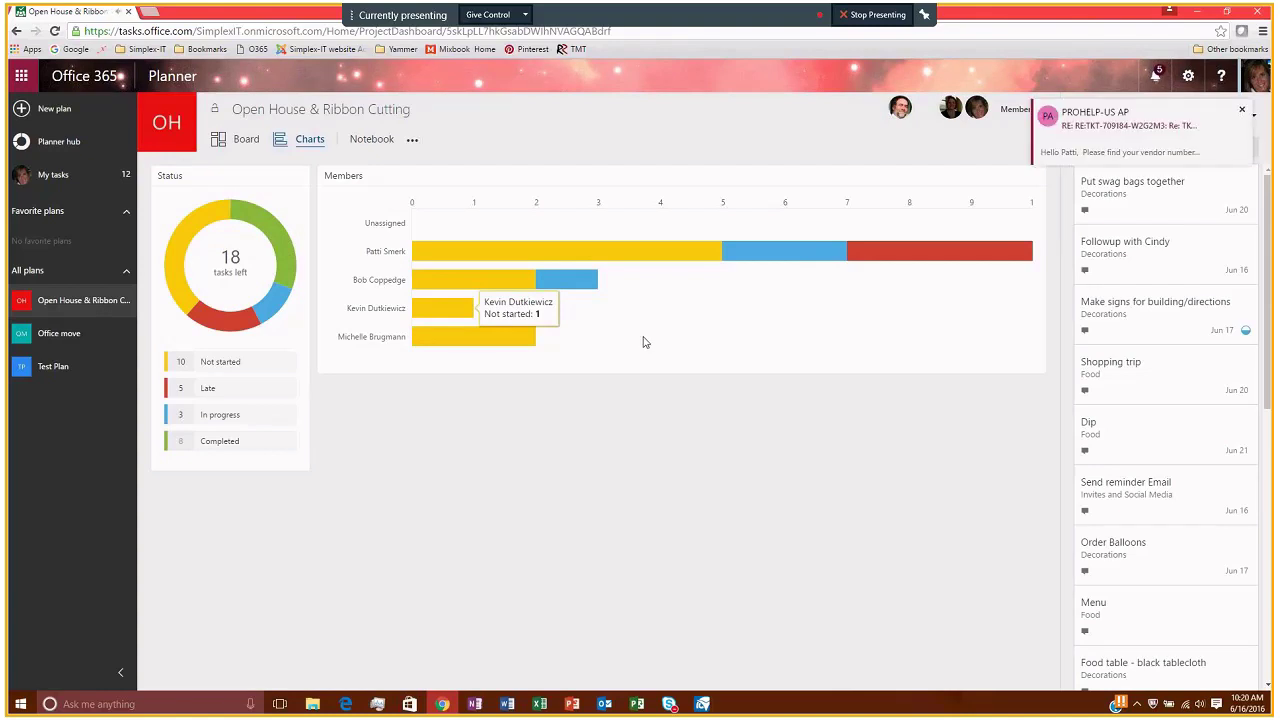
pyautogui.click(1244, 110)
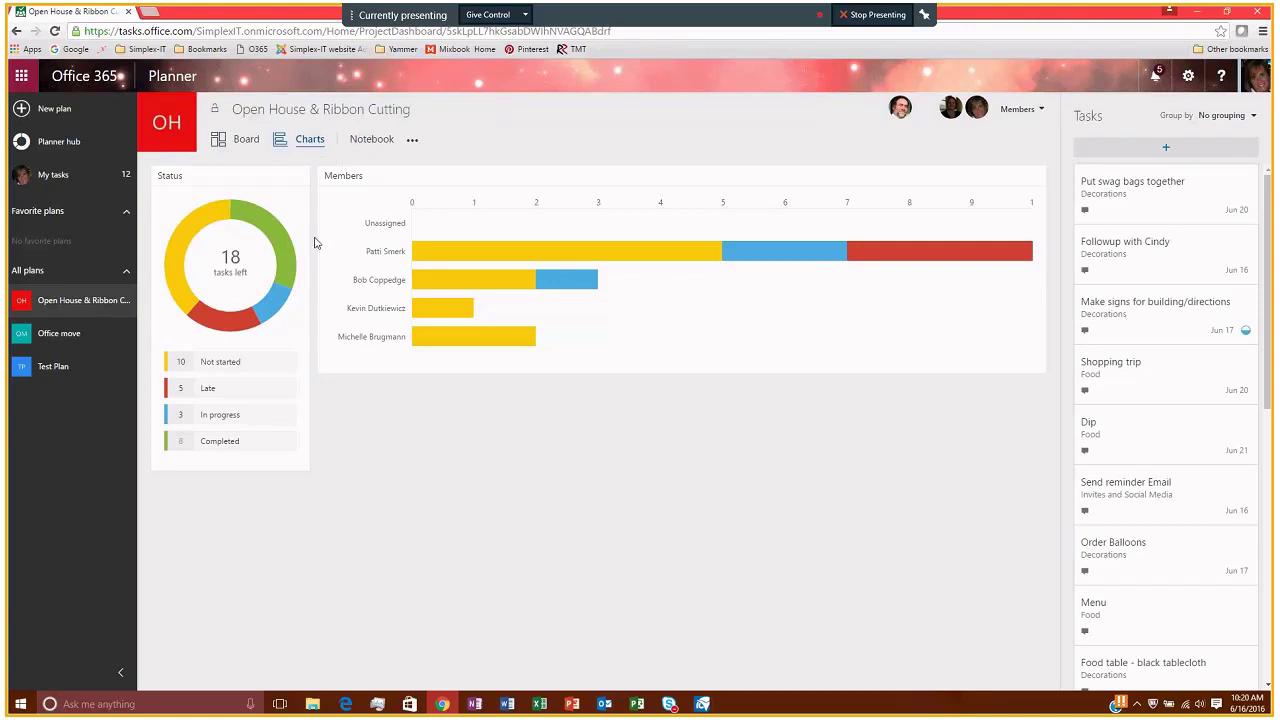
pyautogui.moveTo(278, 300)
# Step: Add the task "Confirmation Calls" to the General To Do bucket, due Jun 17, assigned to the last member listed
pyautogui.click(1165, 152)
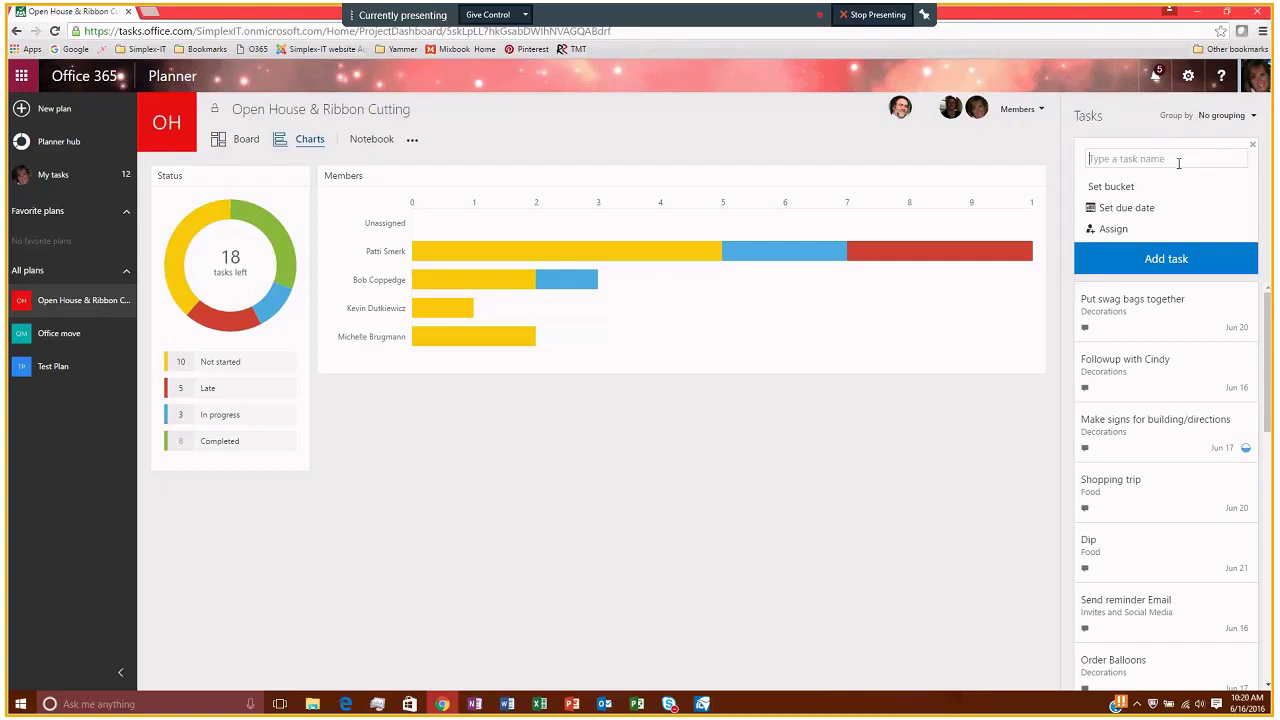
pyautogui.write('Confirmation Calls')
pyautogui.click(1118, 189)
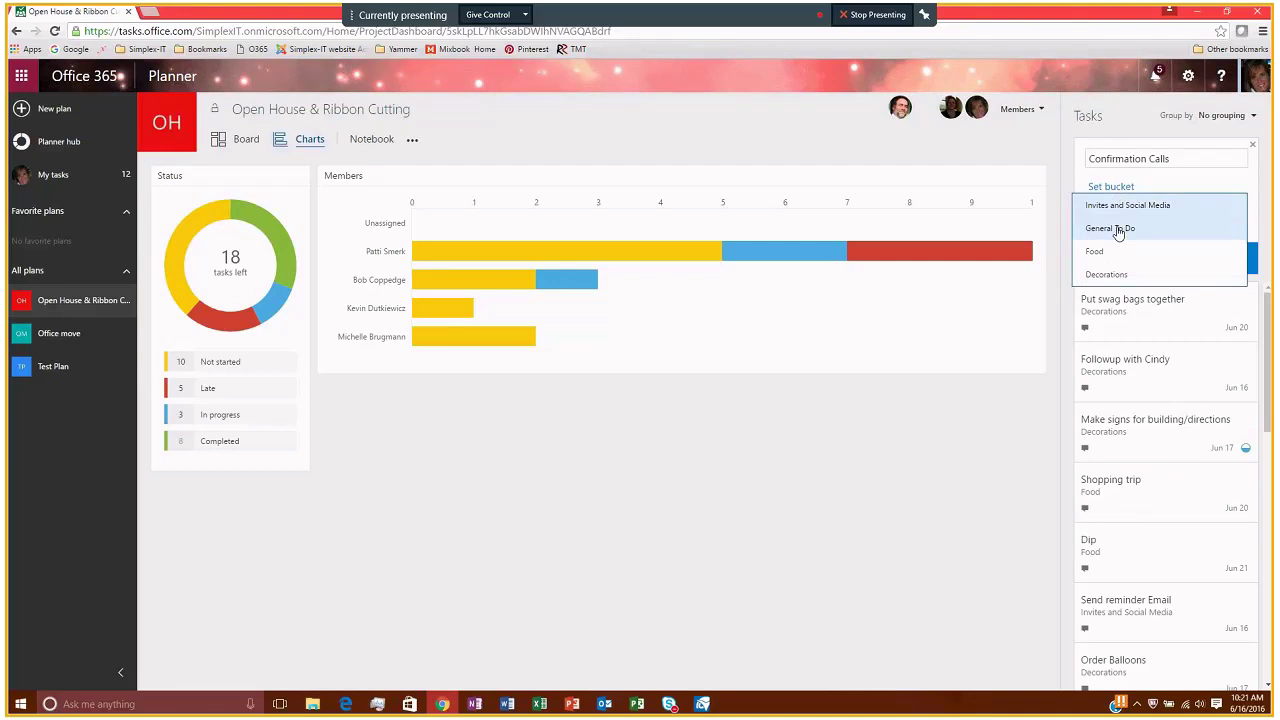
pyautogui.click(1118, 231)
pyautogui.click(1122, 208)
pyautogui.click(1208, 337)
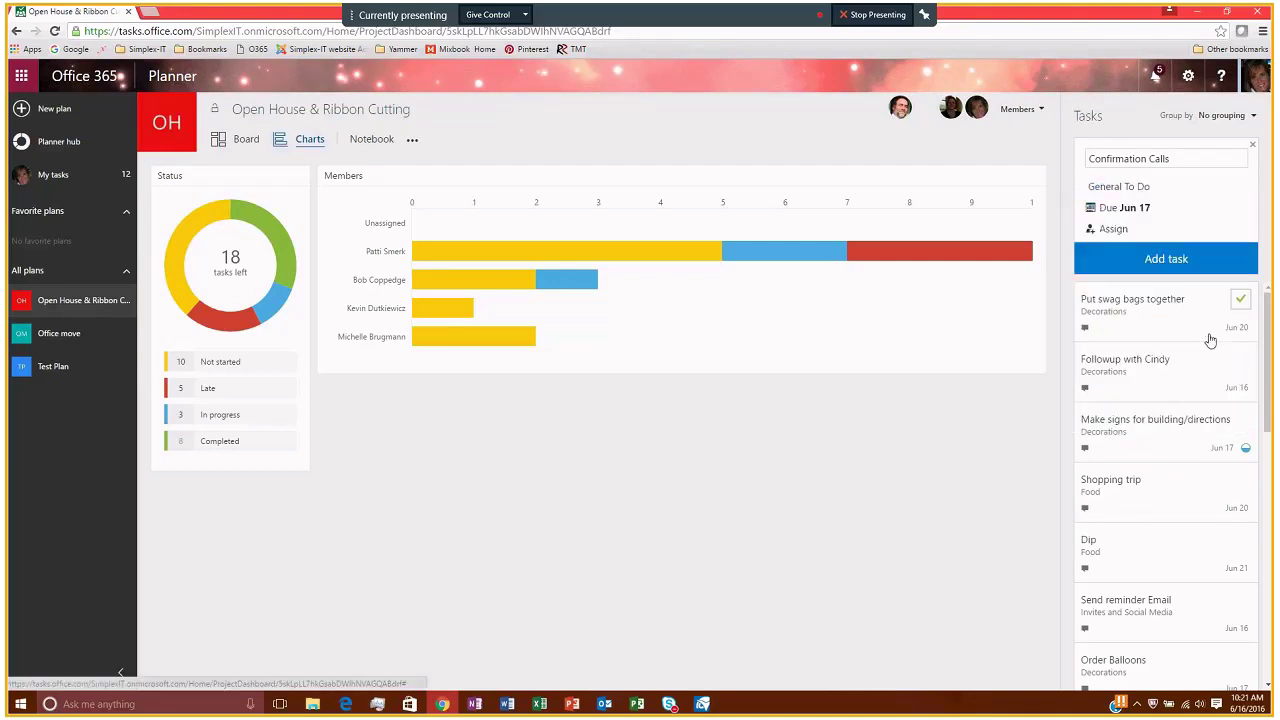
pyautogui.click(1111, 231)
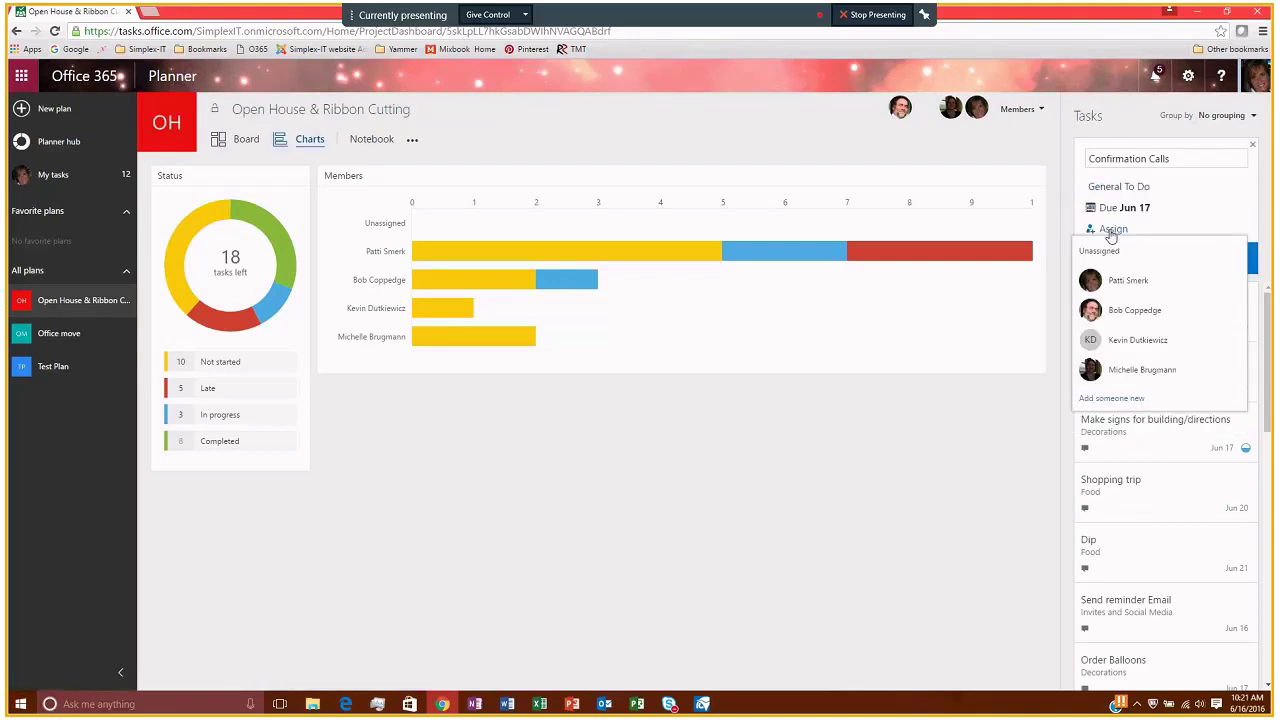
pyautogui.click(1160, 373)
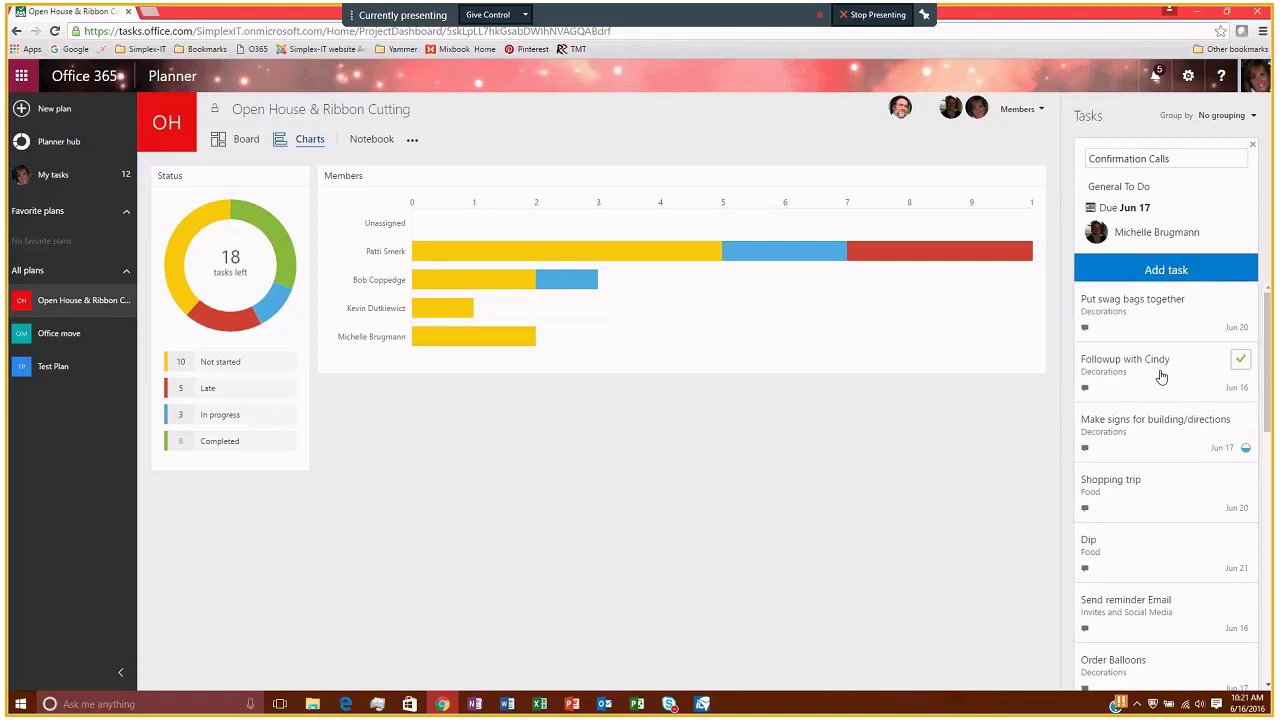
pyautogui.click(1176, 270)
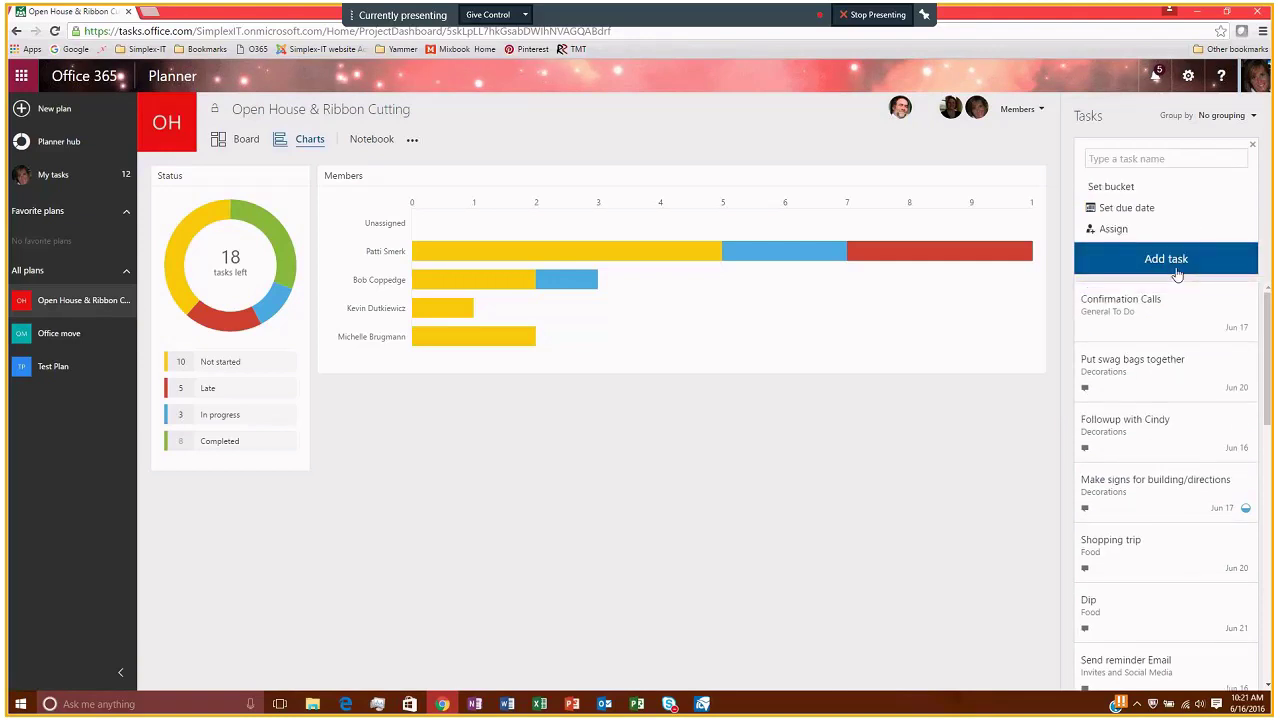
# Step: Review the updated member workload and the task list's grouping options, keep No grouping, and close the new-task form
pyautogui.moveTo(570, 342)
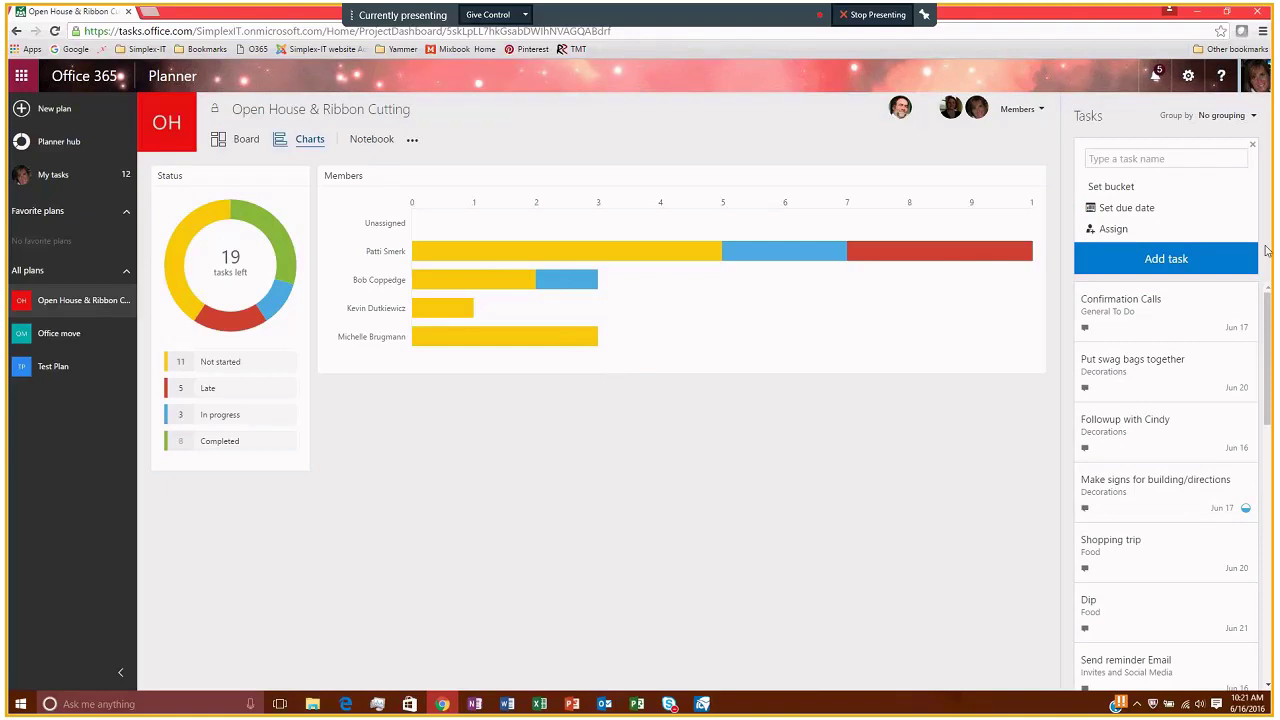
pyautogui.click(1221, 116)
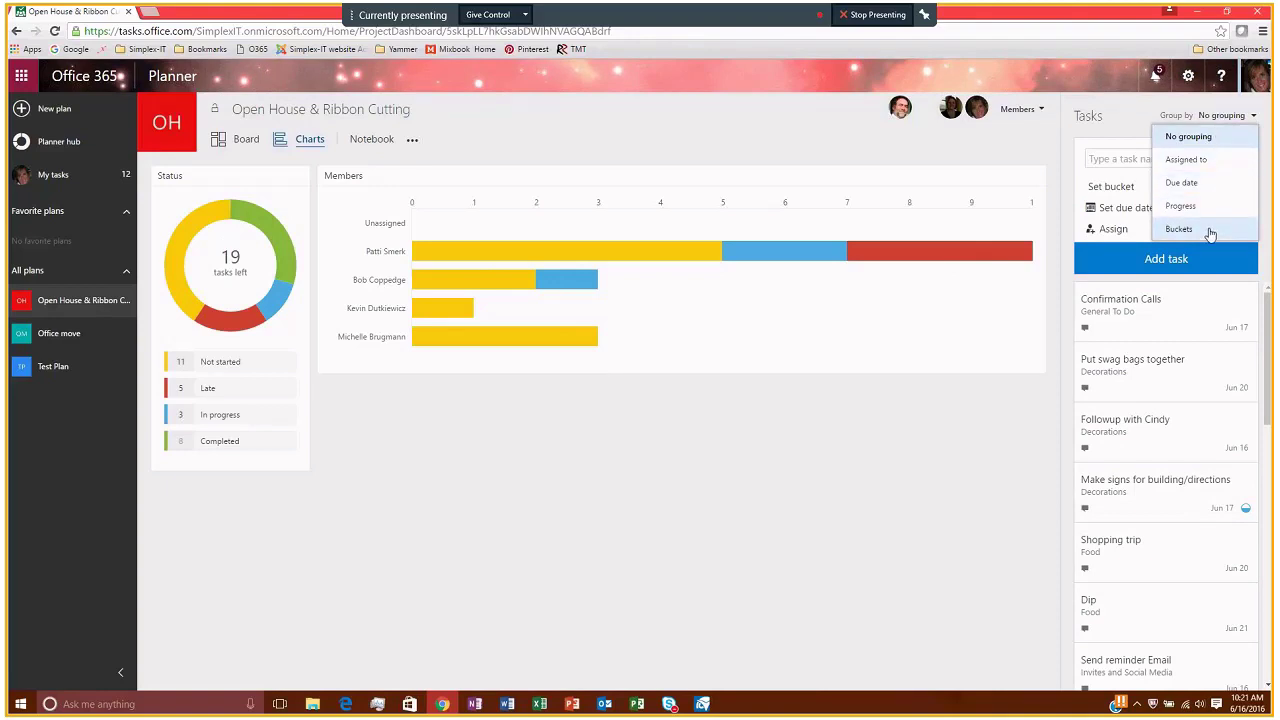
pyautogui.click(1190, 136)
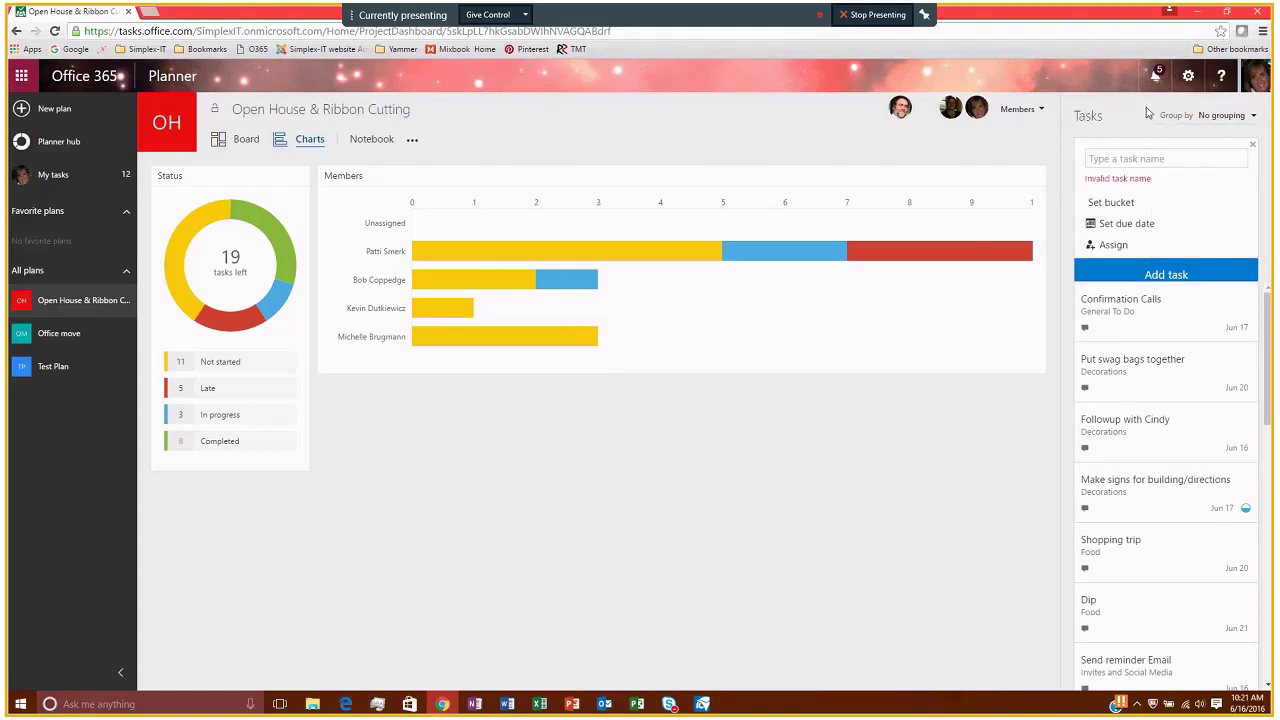
pyautogui.click(1252, 145)
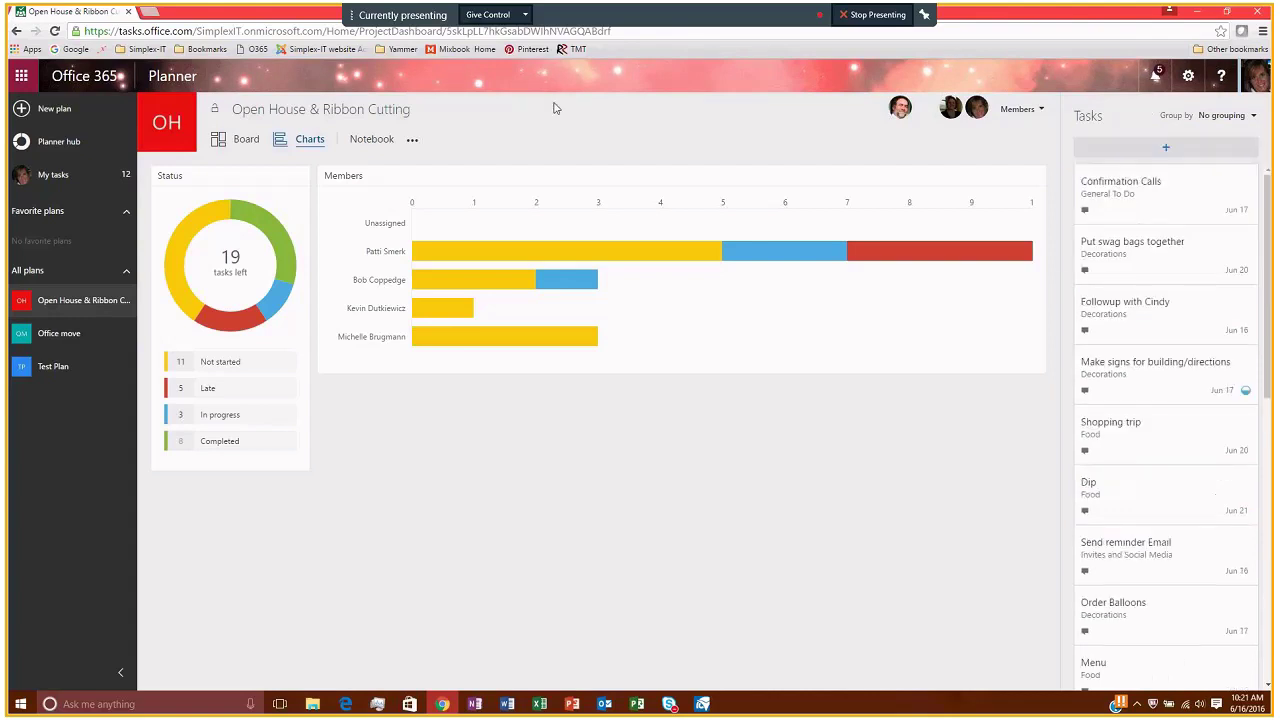
# Step: Create a section named "sdksdjfs" in the plan's OneNote notebook and return to the plan's charts in Planner
pyautogui.click(386, 140)
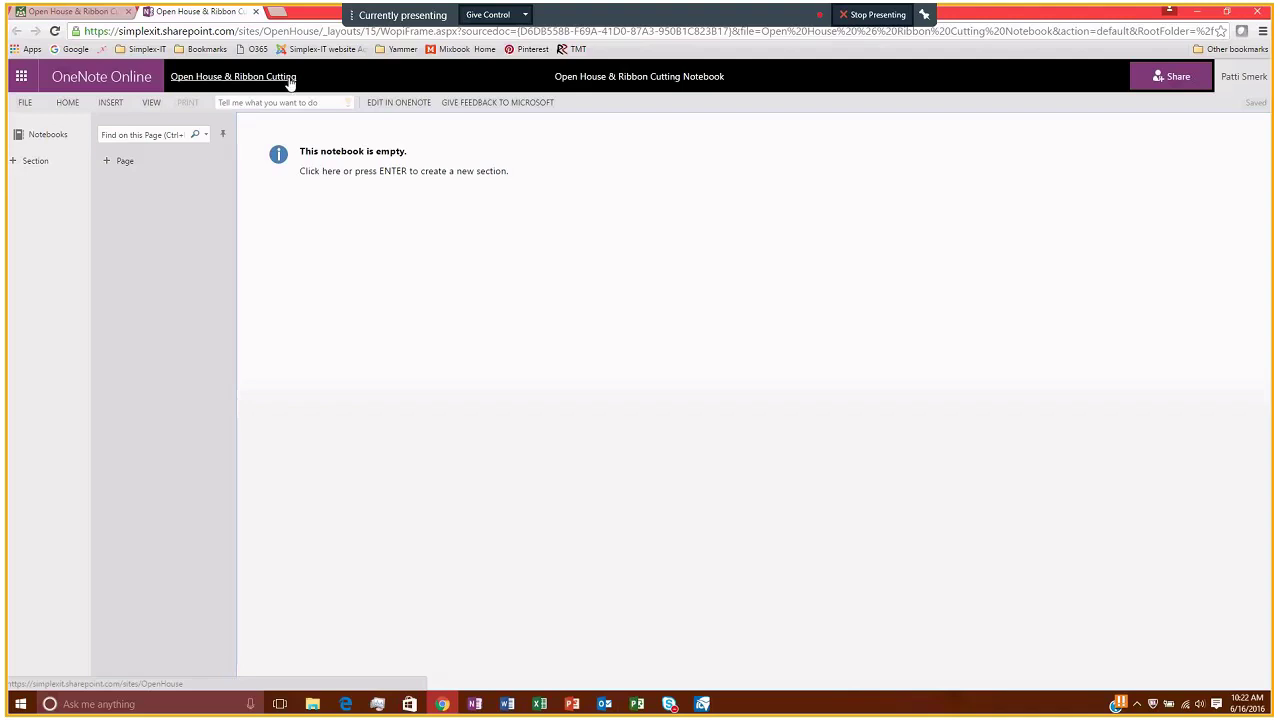
pyautogui.click(414, 173)
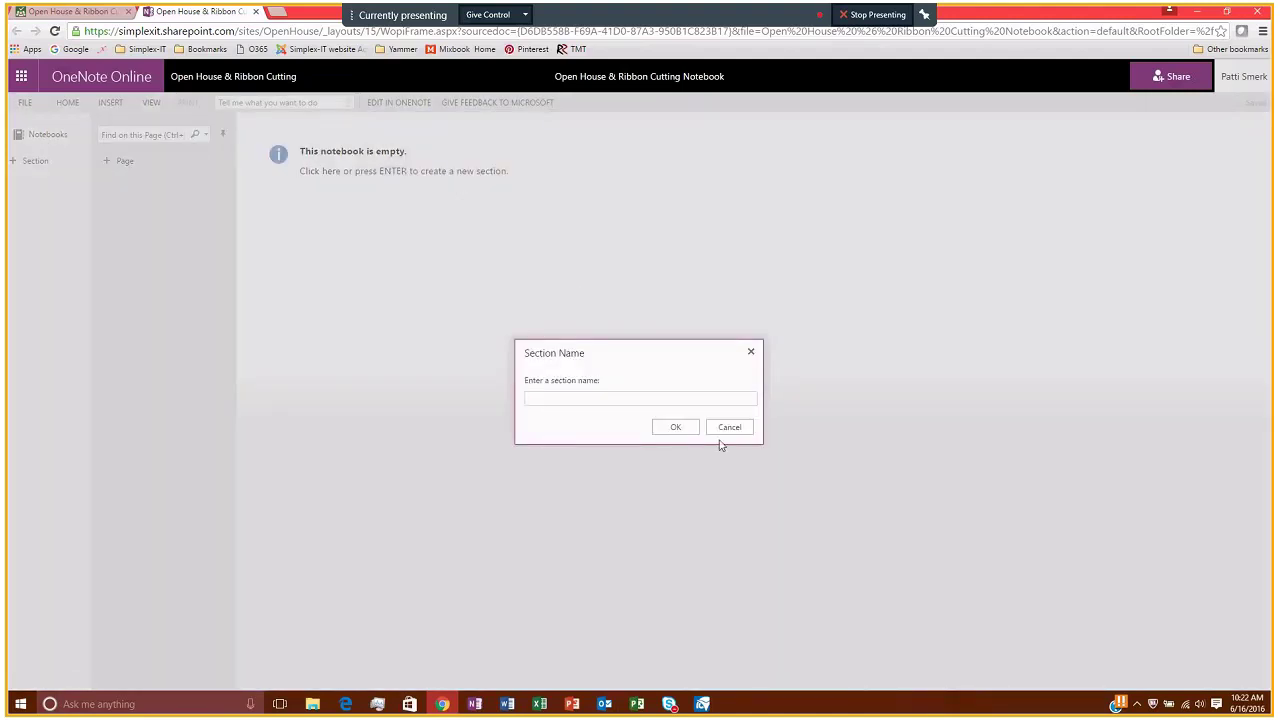
pyautogui.write('sdksdjfs')
pyautogui.click(678, 427)
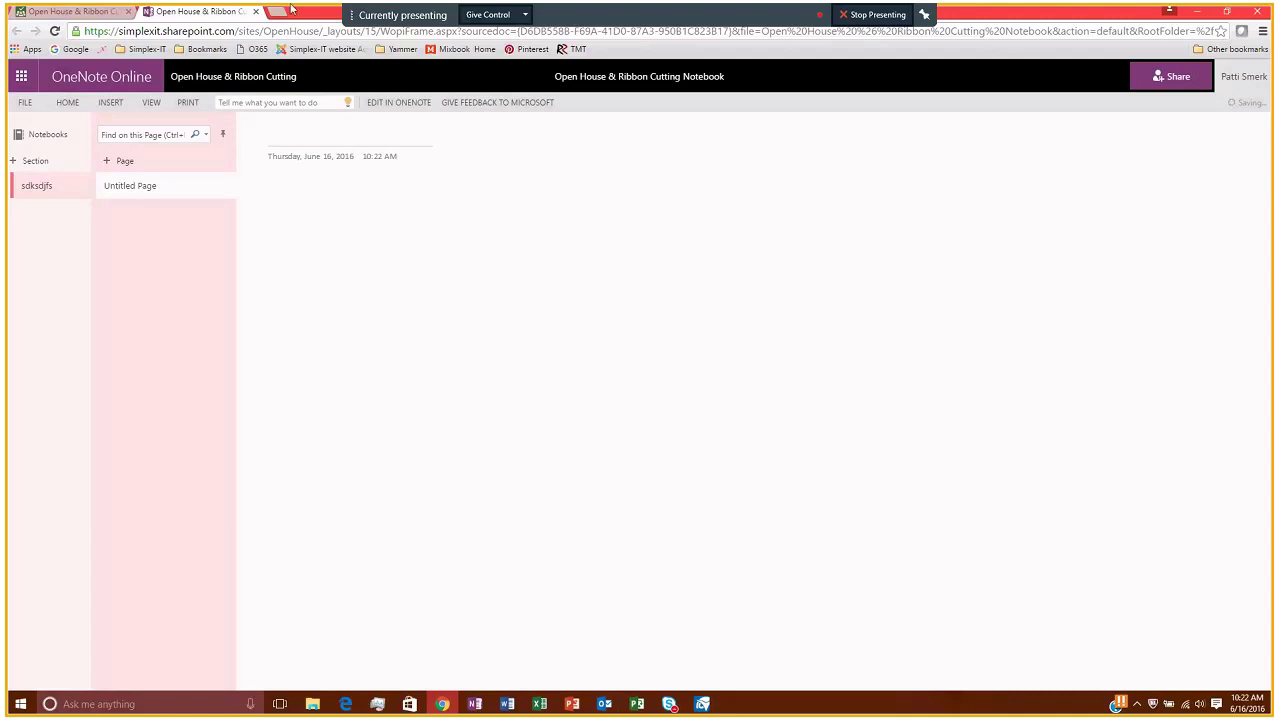
pyautogui.click(92, 14)
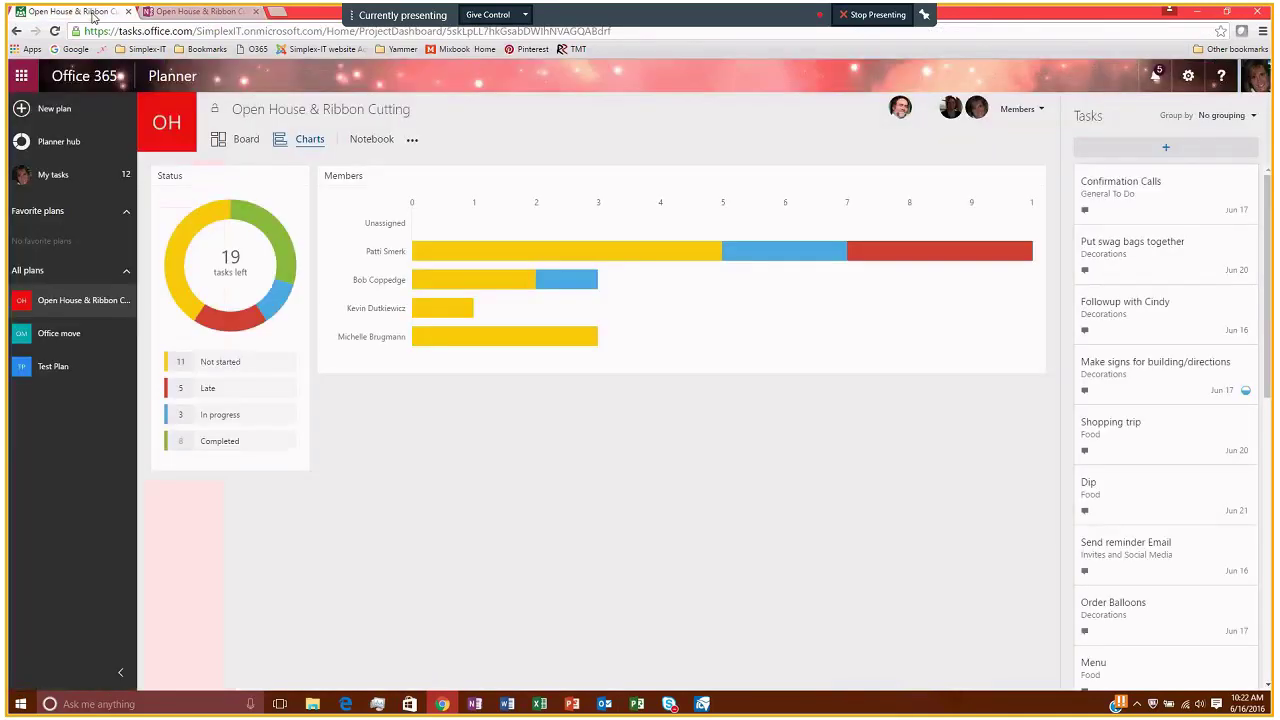
# Step: Open the plan's group calendar in Outlook and return to the plan in Planner while it loads
pyautogui.click(413, 142)
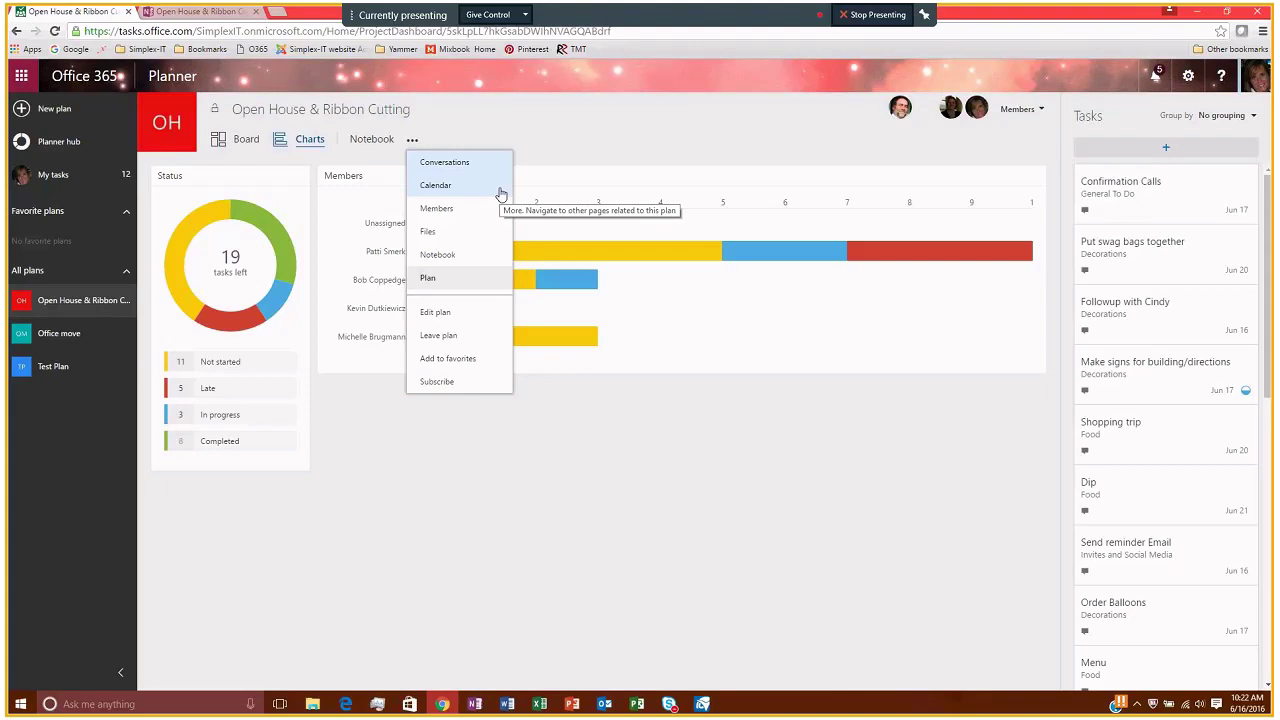
pyautogui.click(433, 190)
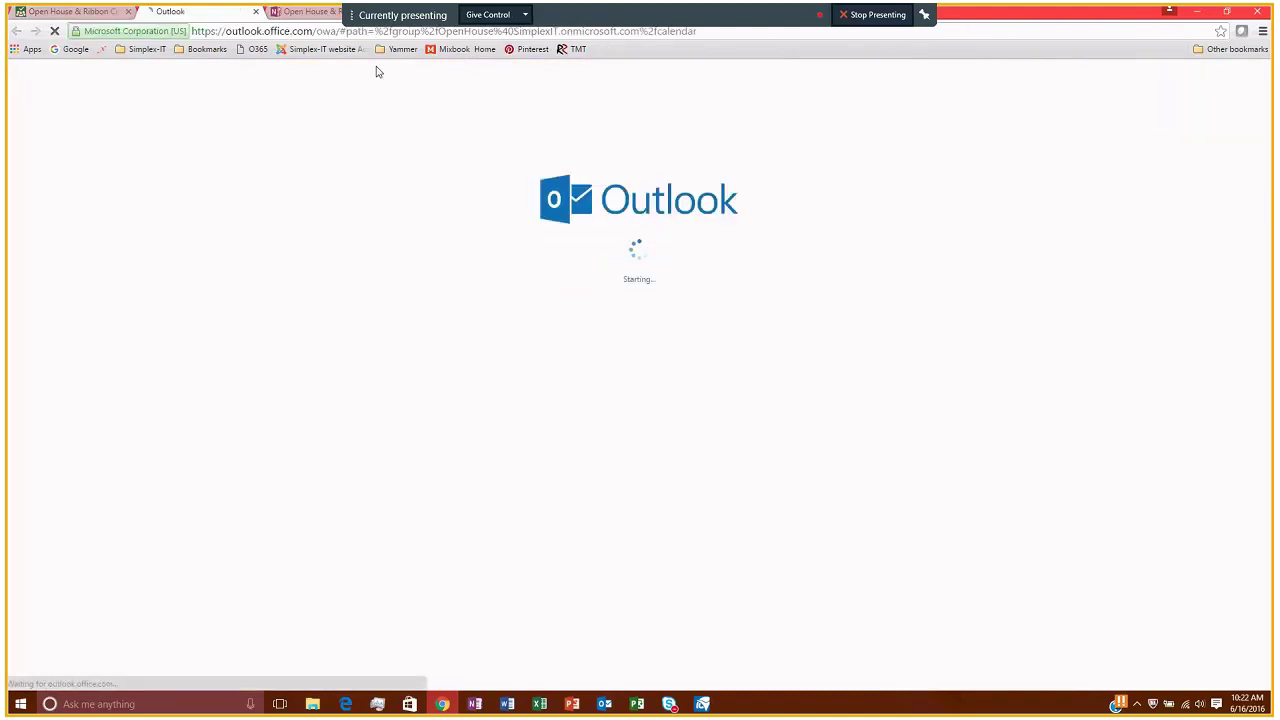
pyautogui.click(60, 12)
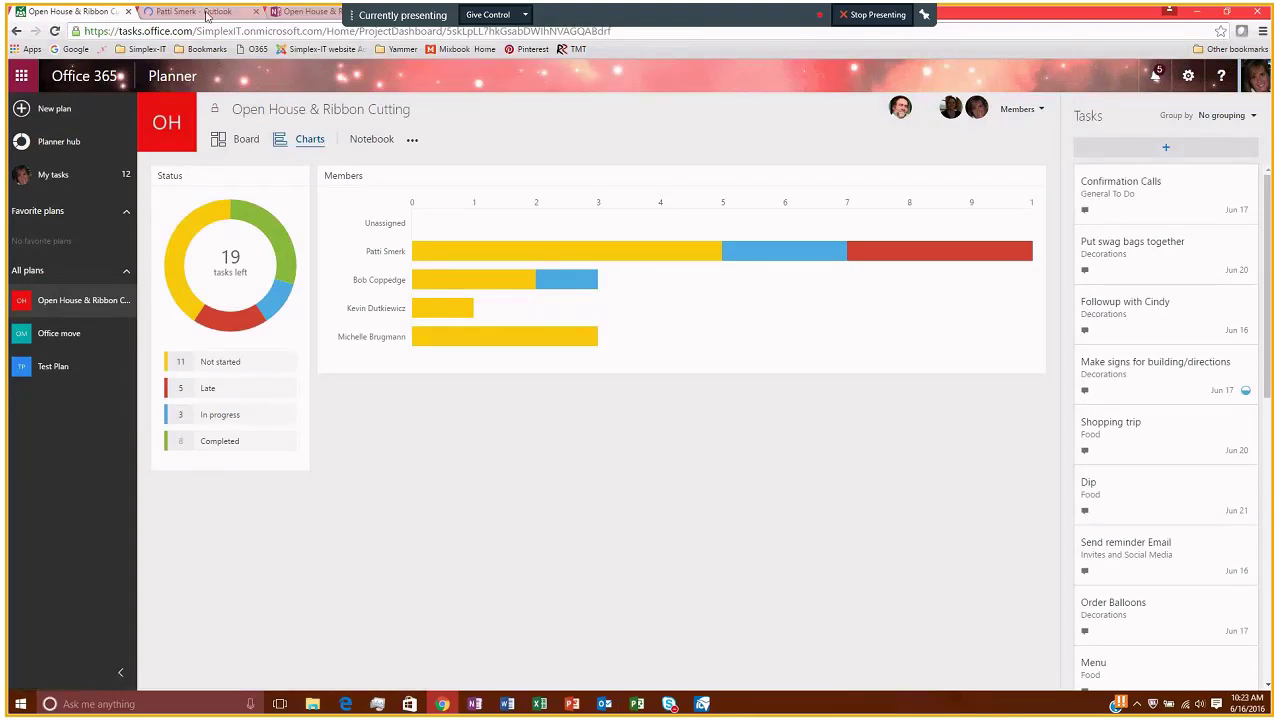
pyautogui.click(195, 12)
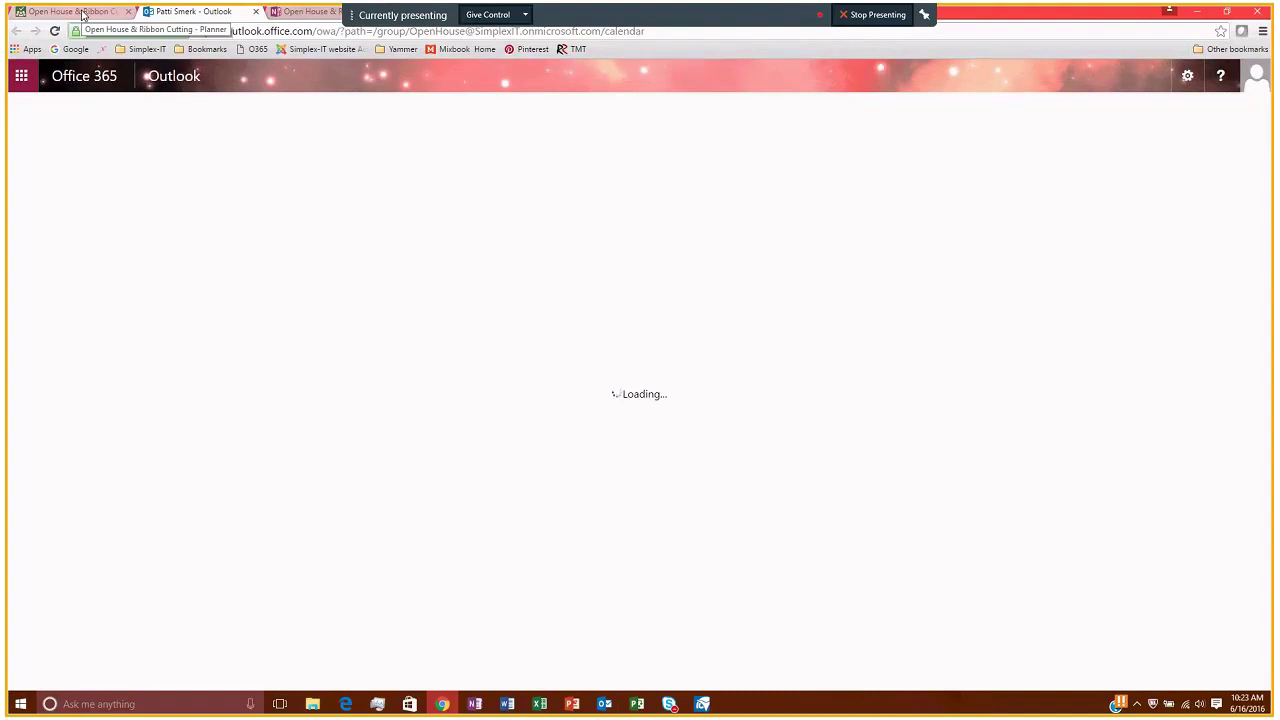
pyautogui.click(83, 12)
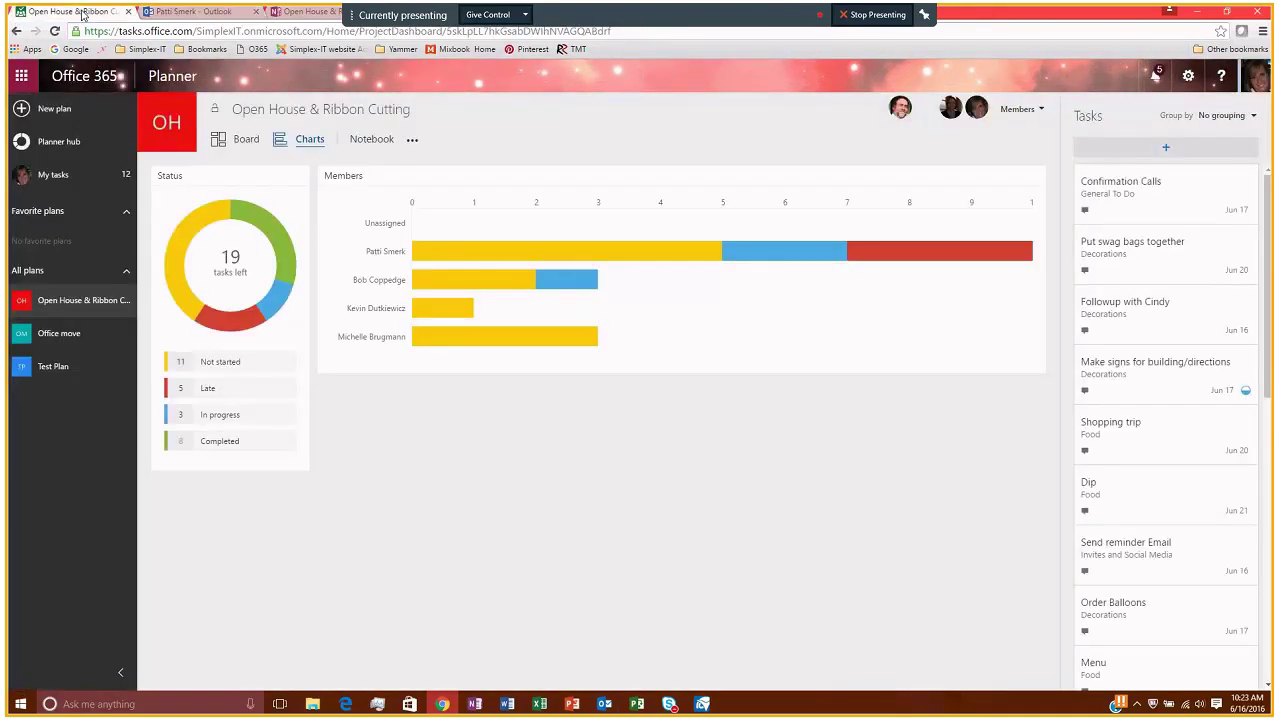
# Step: Examine the plan's related pages and options and the group calendar in Outlook, and return to the charts in Planner
pyautogui.click(411, 140)
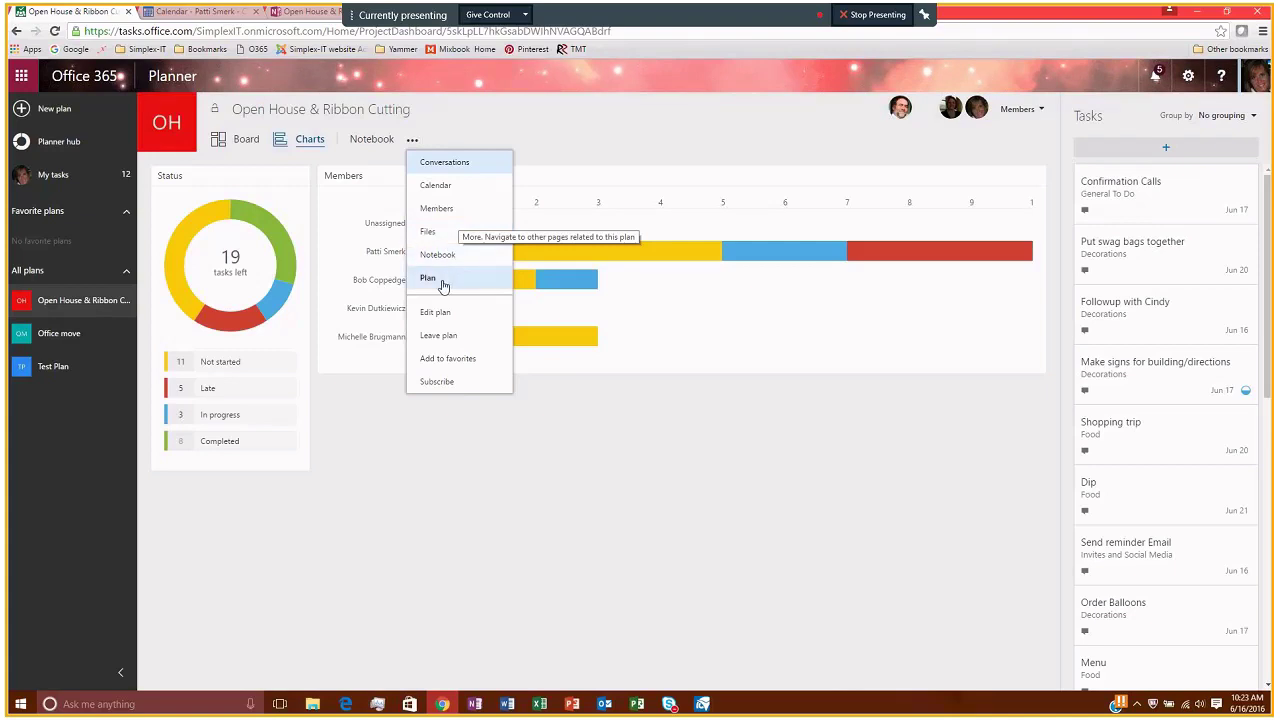
pyautogui.click(217, 12)
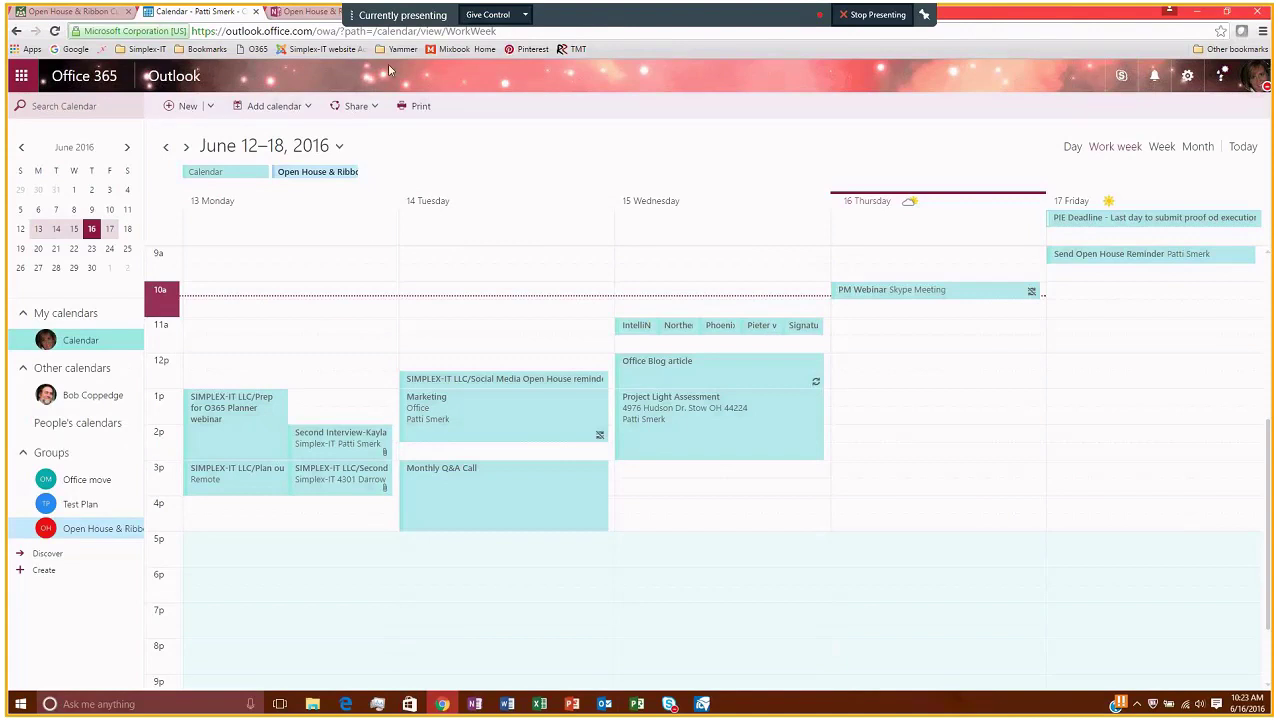
pyautogui.click(75, 11)
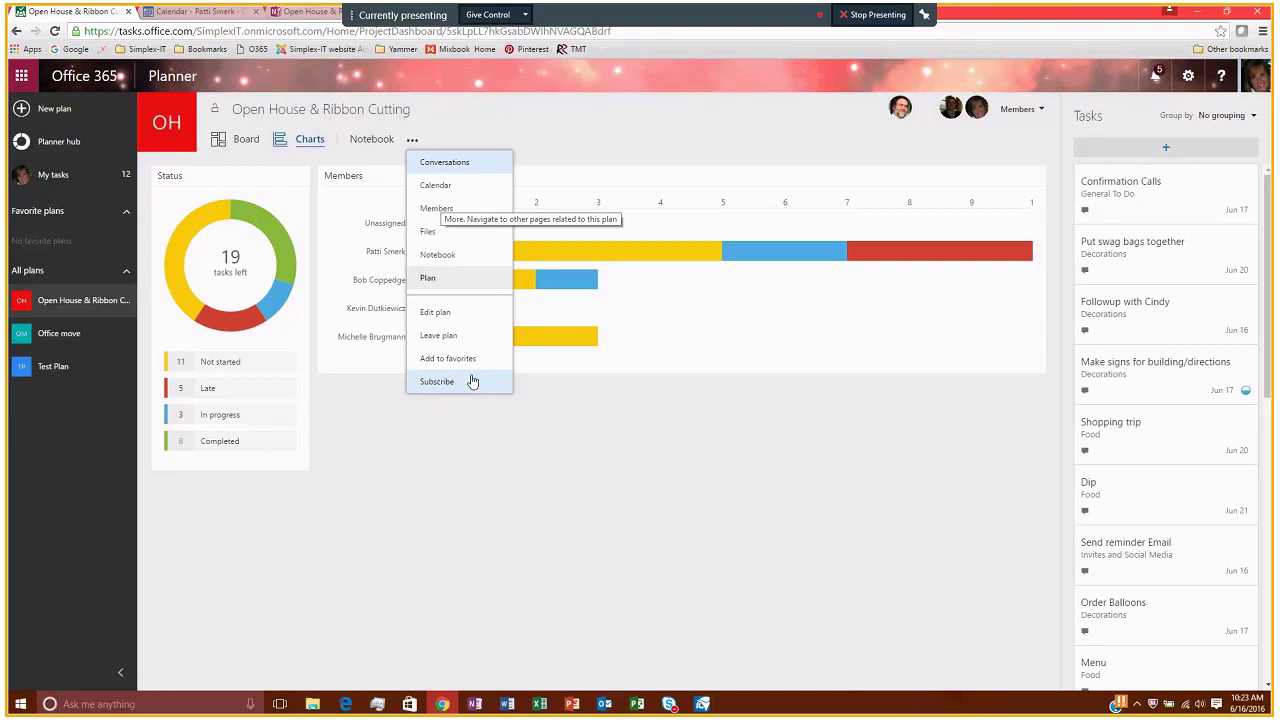
pyautogui.click(652, 469)
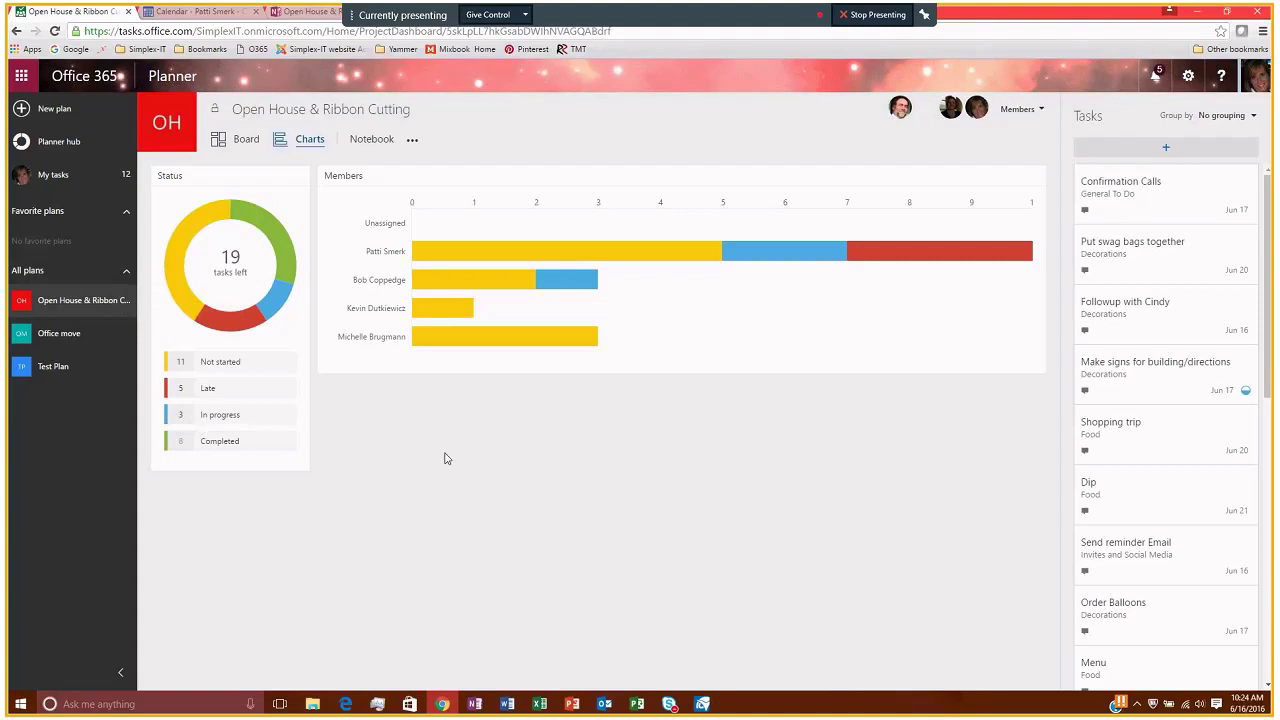
# Step: Open the overview of all plans and view the board of the Office move plan
pyautogui.moveTo(257, 296)
pyautogui.click(43, 152)
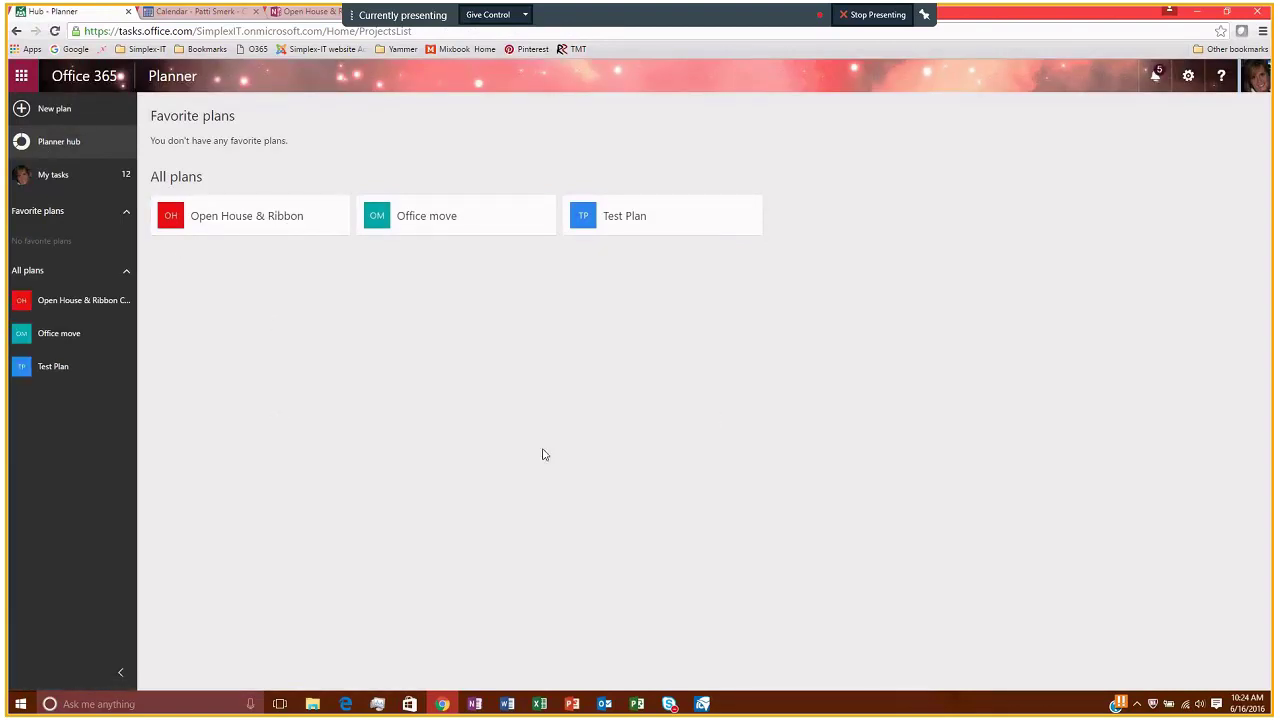
pyautogui.click(436, 219)
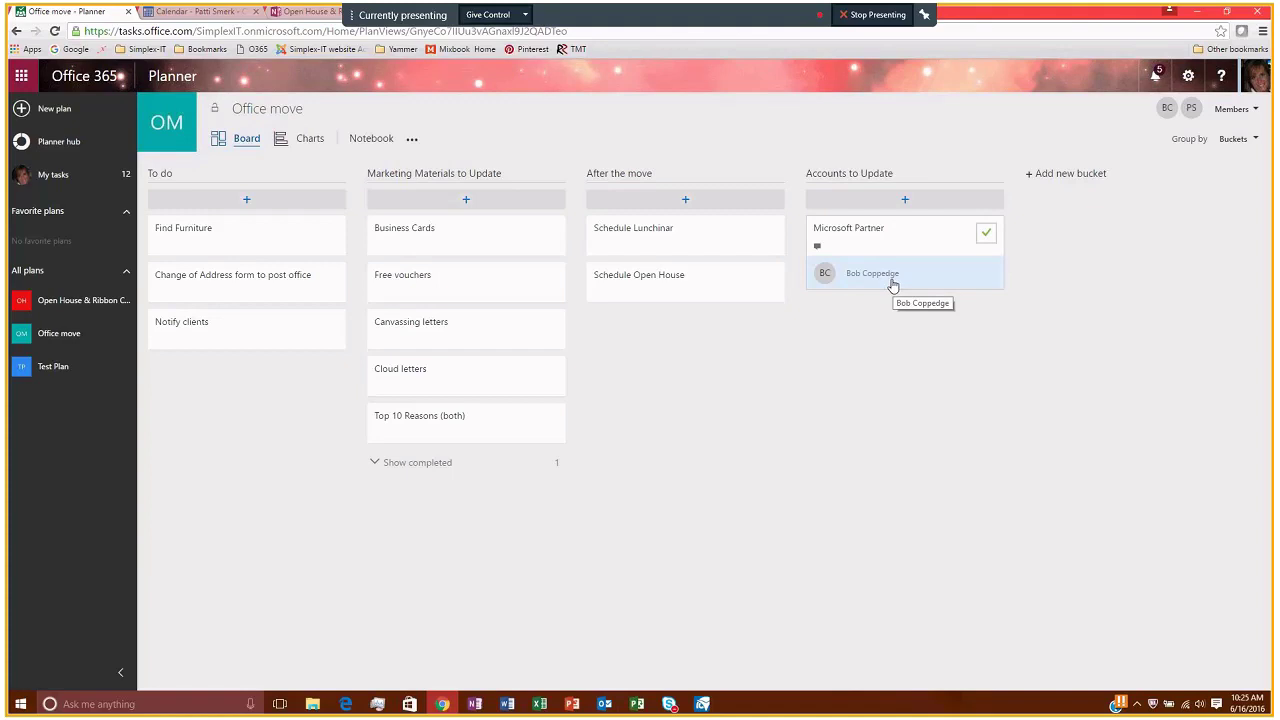
# Step: Create a new plan named "Webinar Demo", trying out the public visibility setting and leaving the description empty
pyautogui.click(43, 112)
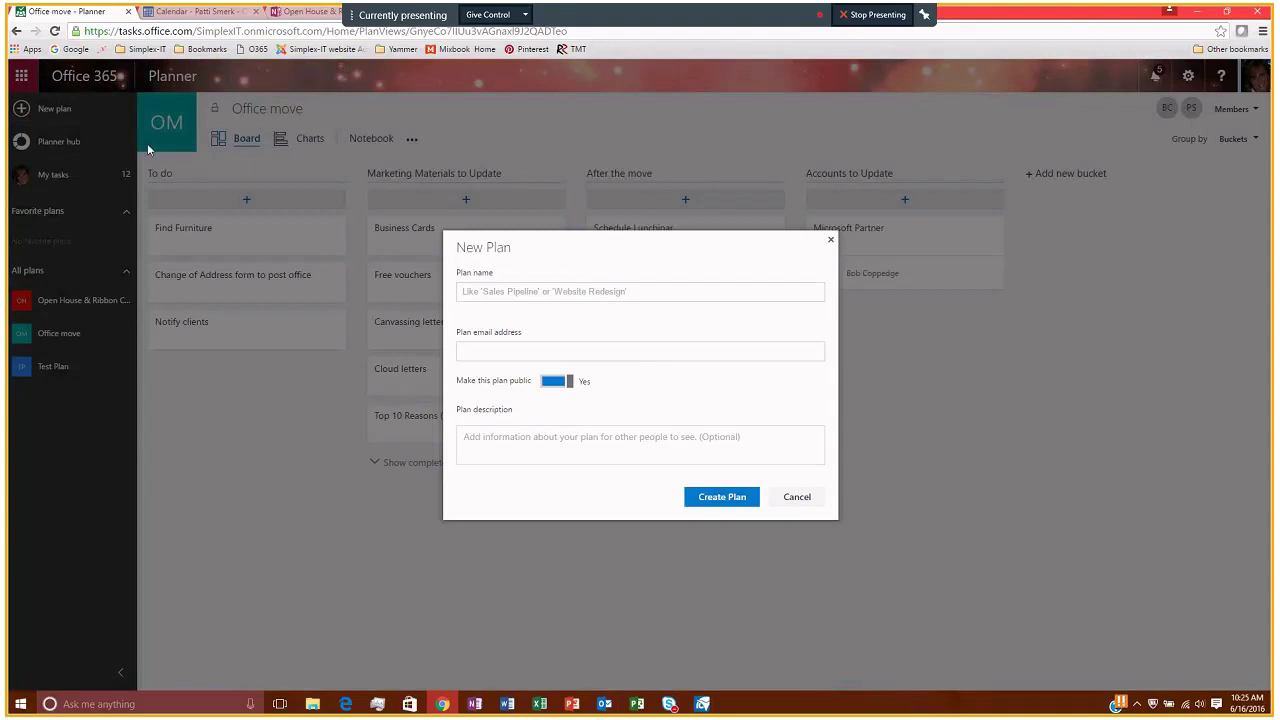
pyautogui.click(672, 291)
pyautogui.write('Webinar D')
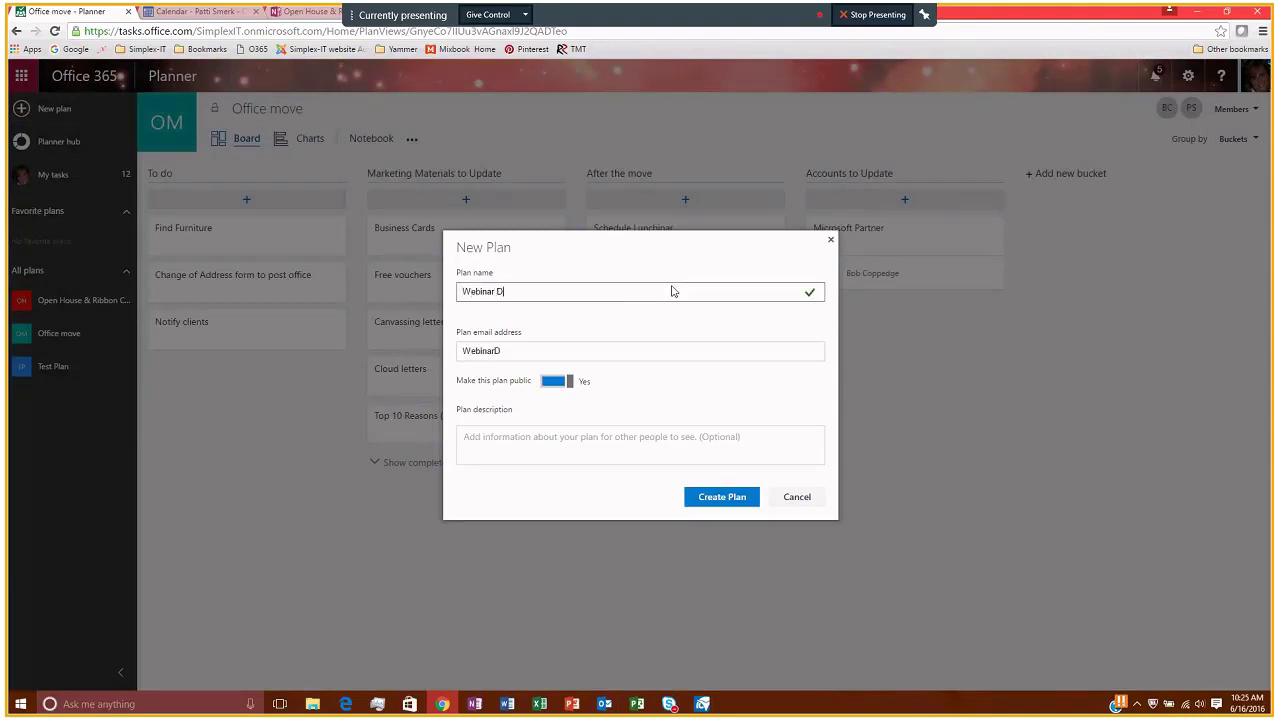
pyautogui.write('emo')
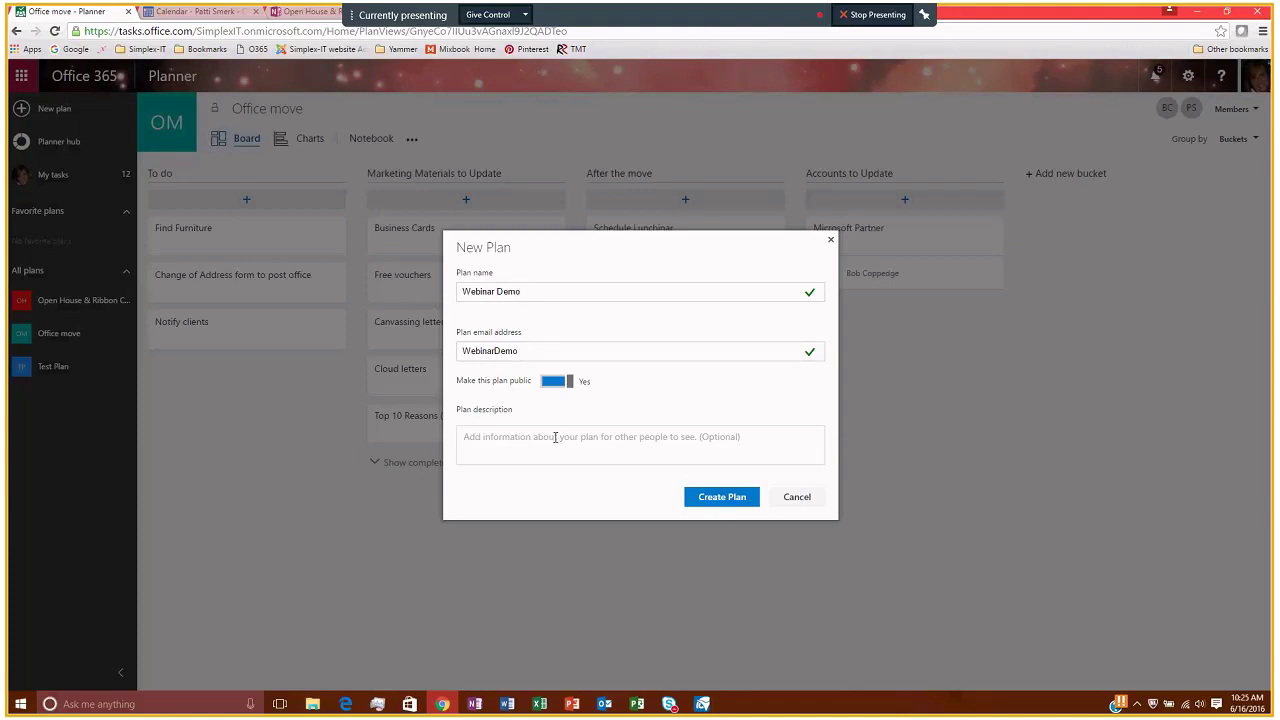
pyautogui.click(566, 388)
pyautogui.click(548, 386)
pyautogui.click(548, 384)
pyautogui.click(563, 387)
pyautogui.click(722, 497)
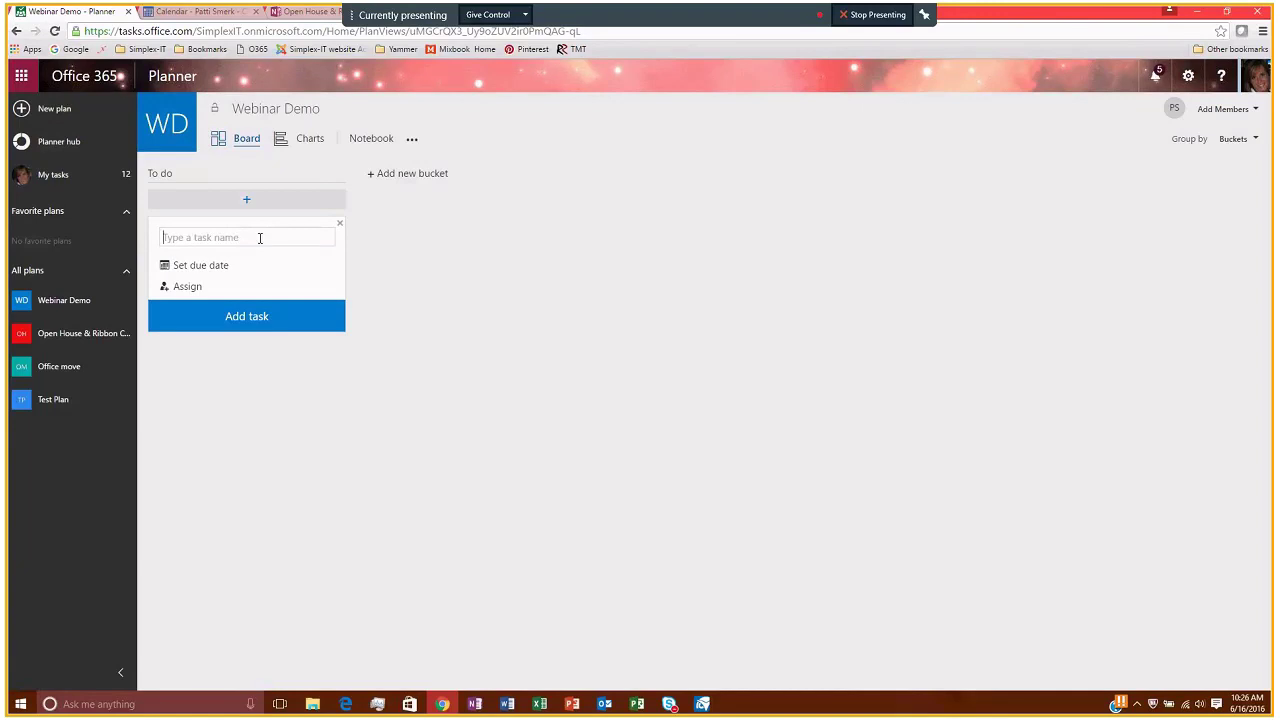
# Step: Add the tasks "Test 1", "Test 2" and "Test 3" to the To do bucket of the Webinar Demo plan
pyautogui.write('Test 1')
pyautogui.press('Return')
pyautogui.write('Test 2')
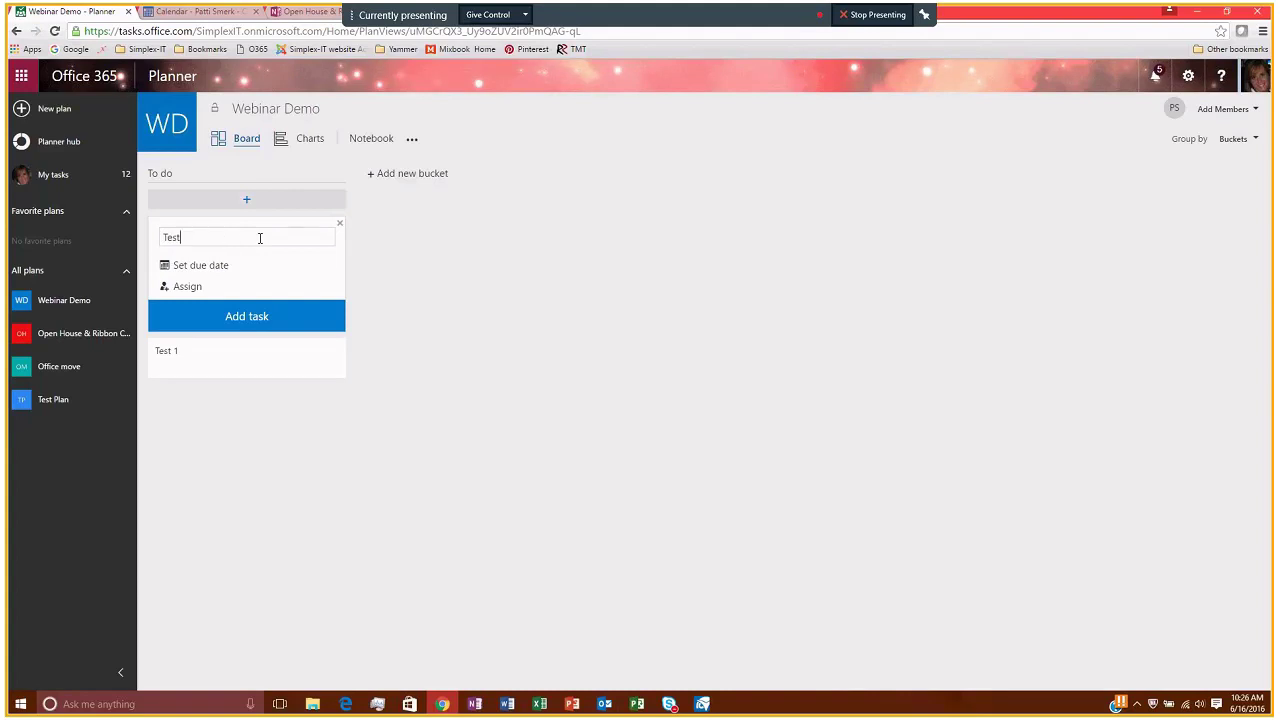
pyautogui.press('Return')
pyautogui.write('Tes')
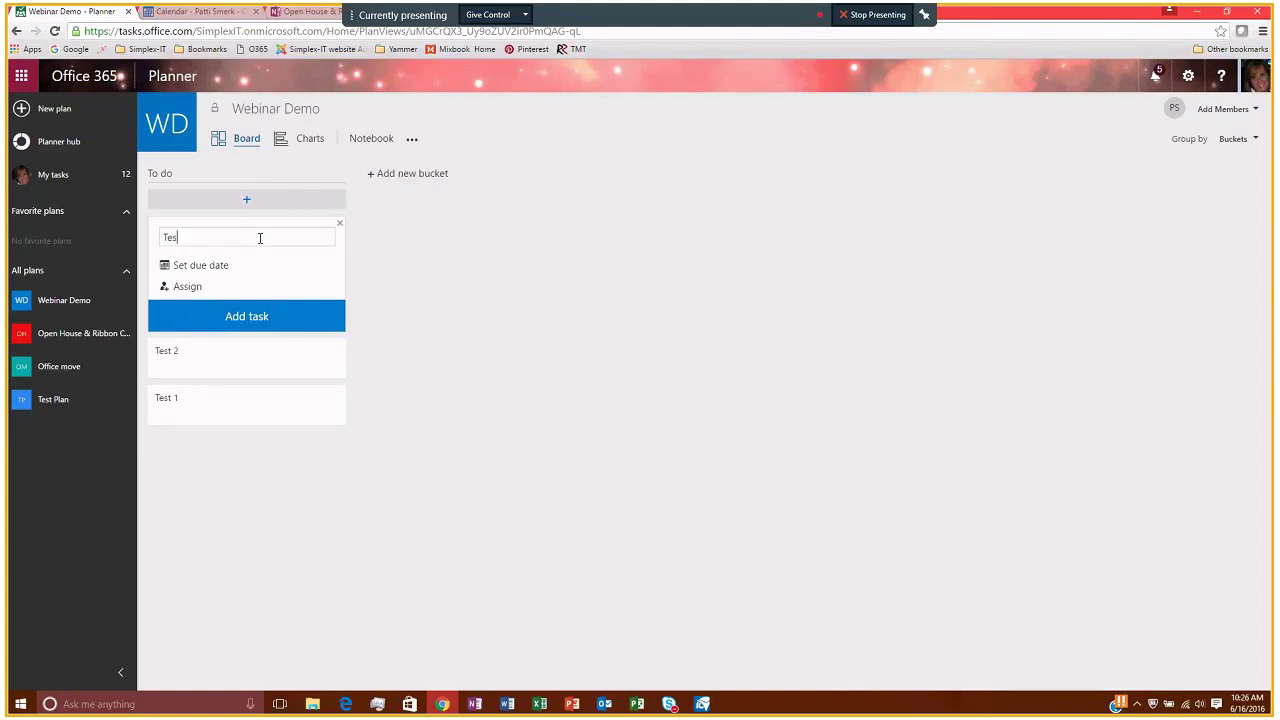
pyautogui.write('t 3')
pyautogui.press('Return')
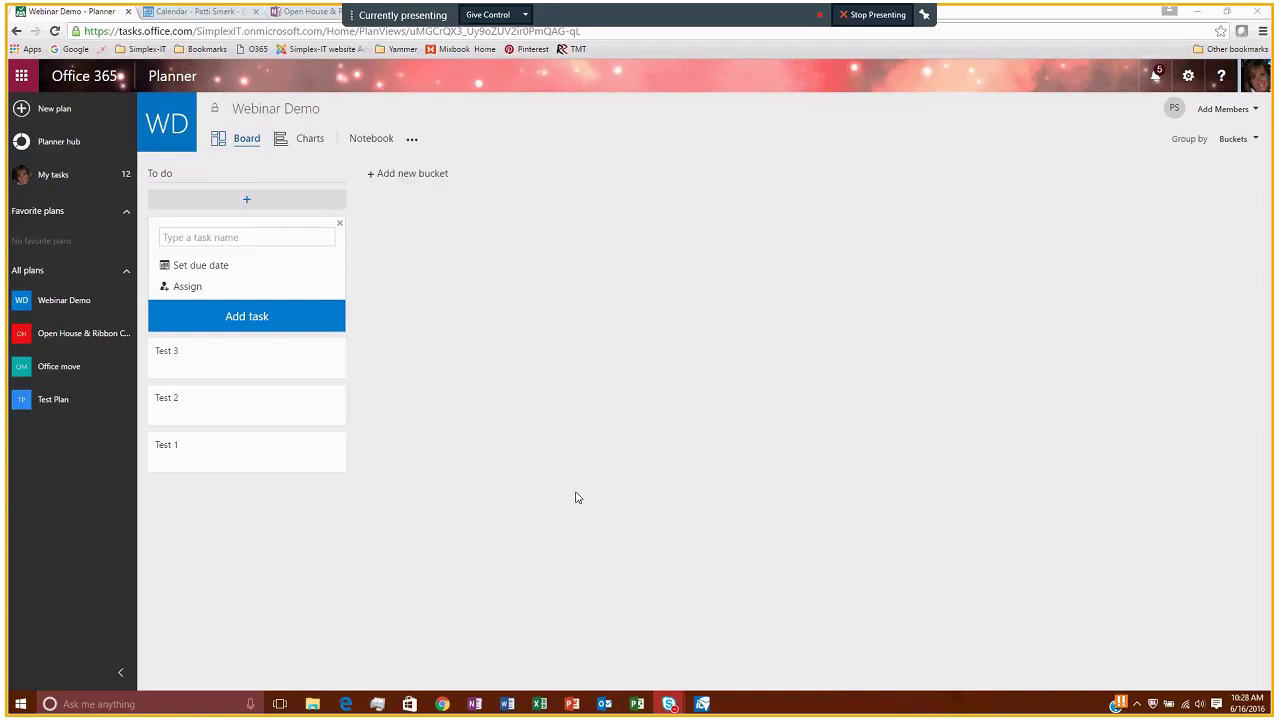
# Step: Go back to the Open House & Ribbon Cutting plan
pyautogui.click(73, 333)
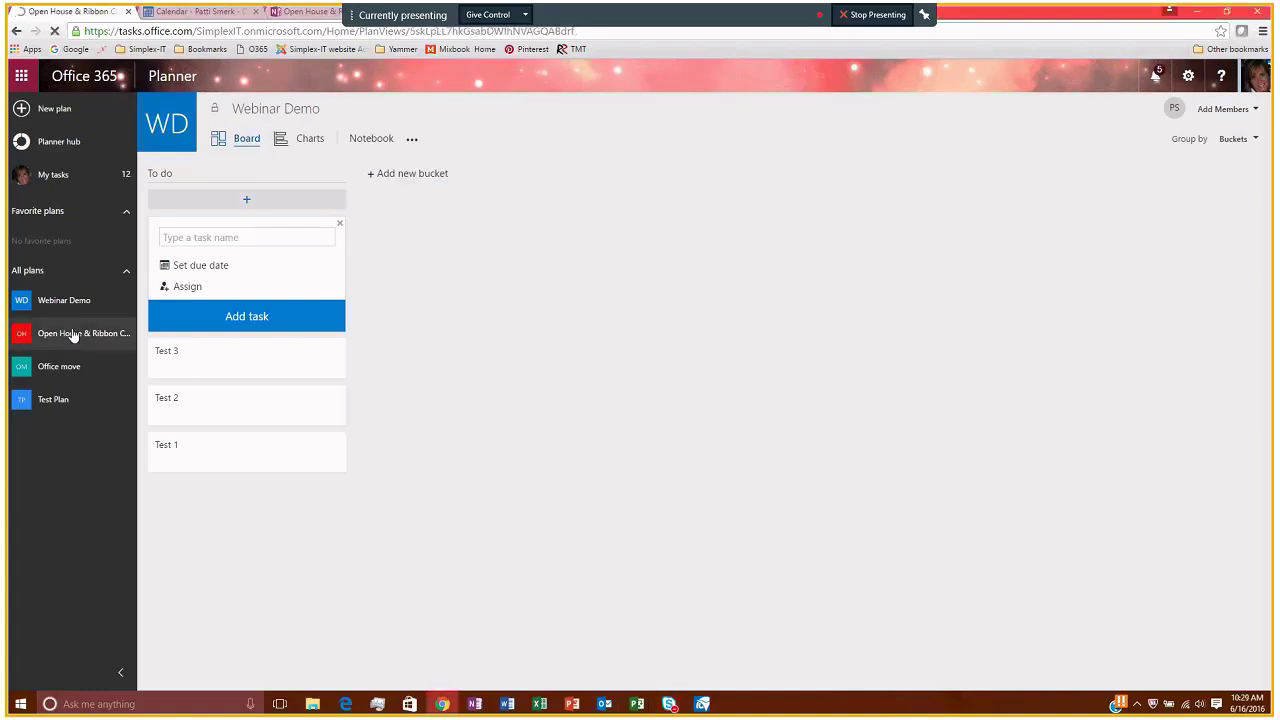